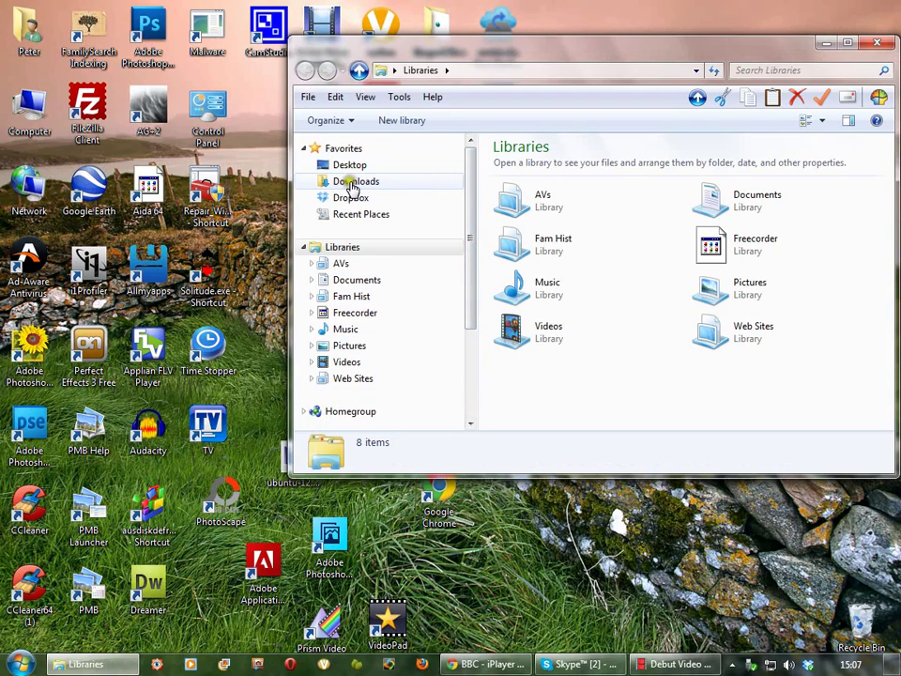
Show the Downloads folder's 410 items in Windows Explorer via Favorites
left_click(352, 184)
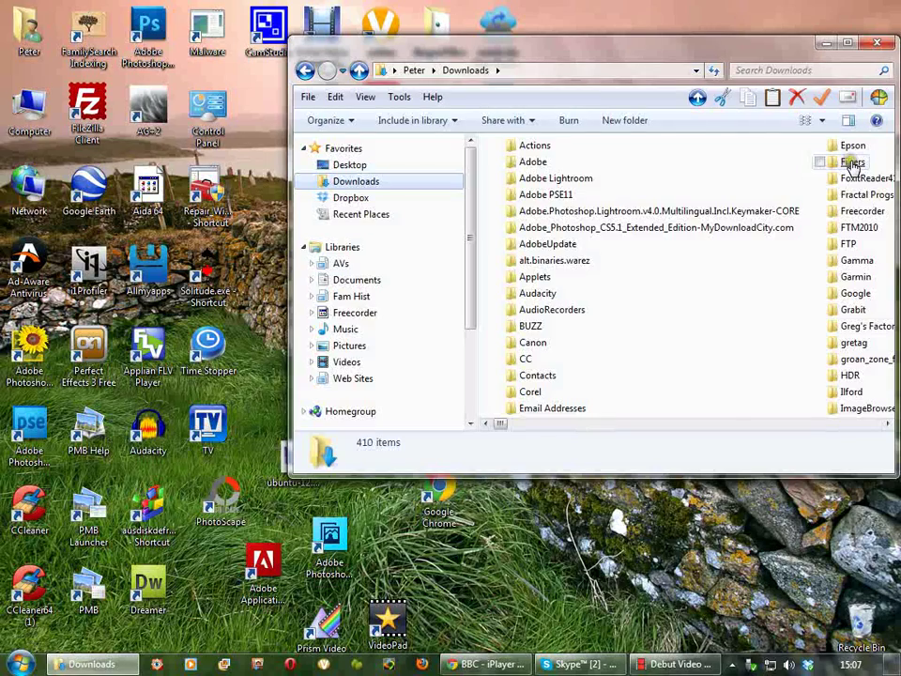
Open the Filters subfolder and launch Filter Forge Freepack 1 Setup.exe
double_click(852, 164)
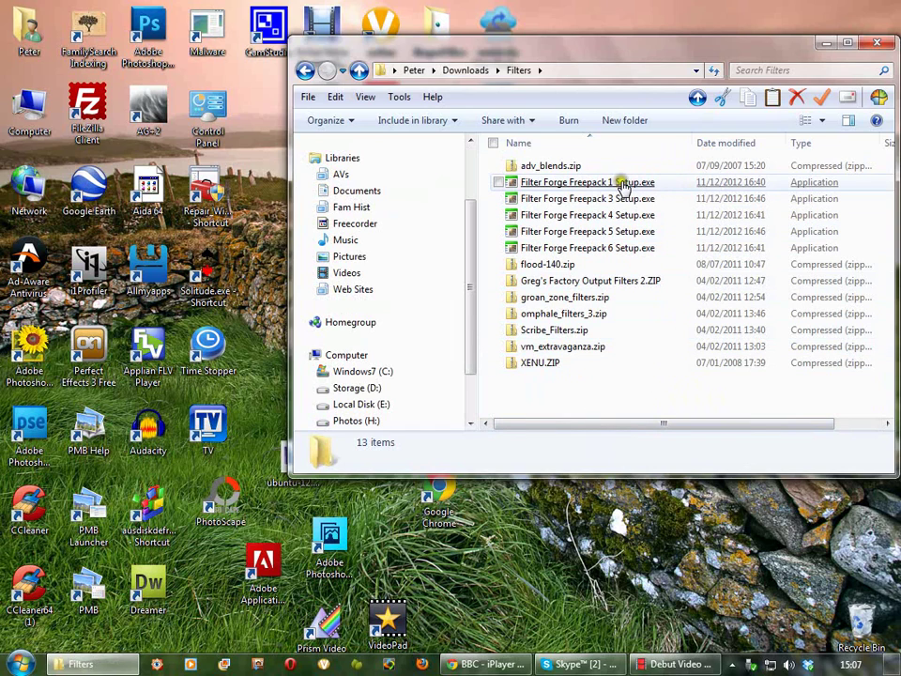
mouse_move(625, 188)
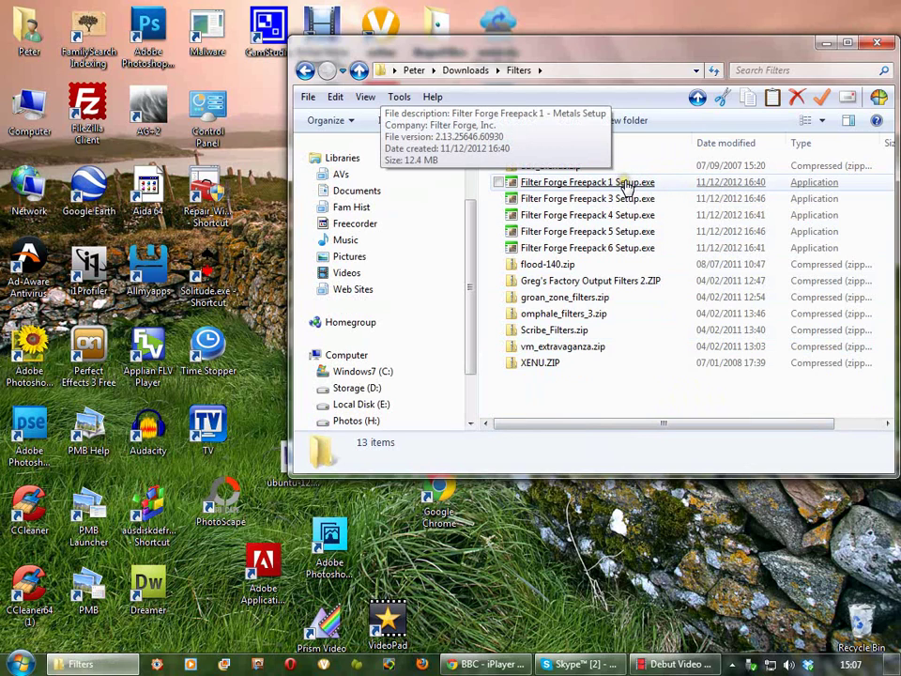
double_click(624, 185)
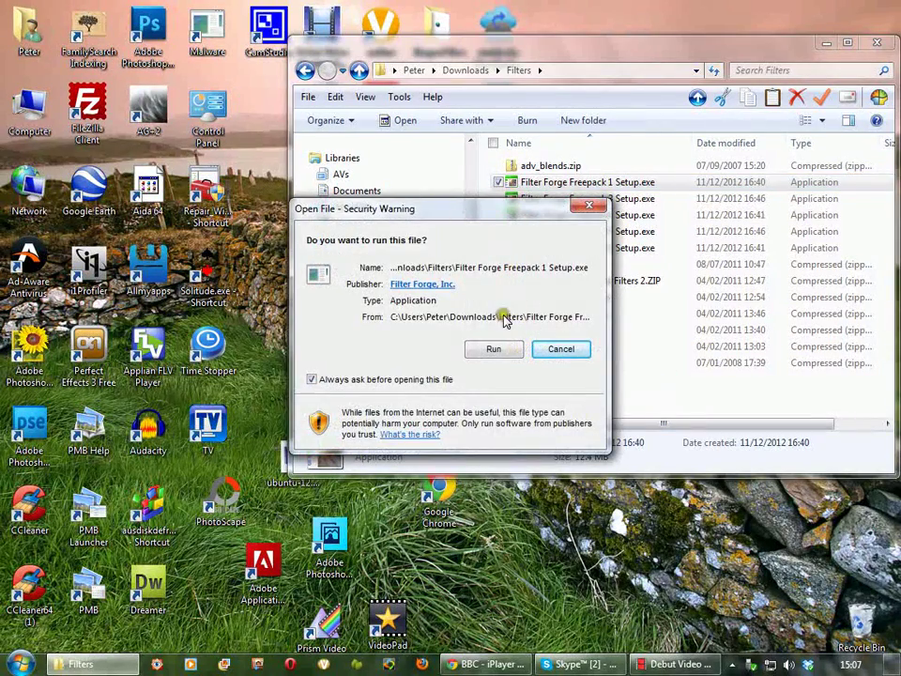
Run the installer, accept the licence, and install Freepack 1 - Metals with default folder and all plugins
left_click(491, 350)
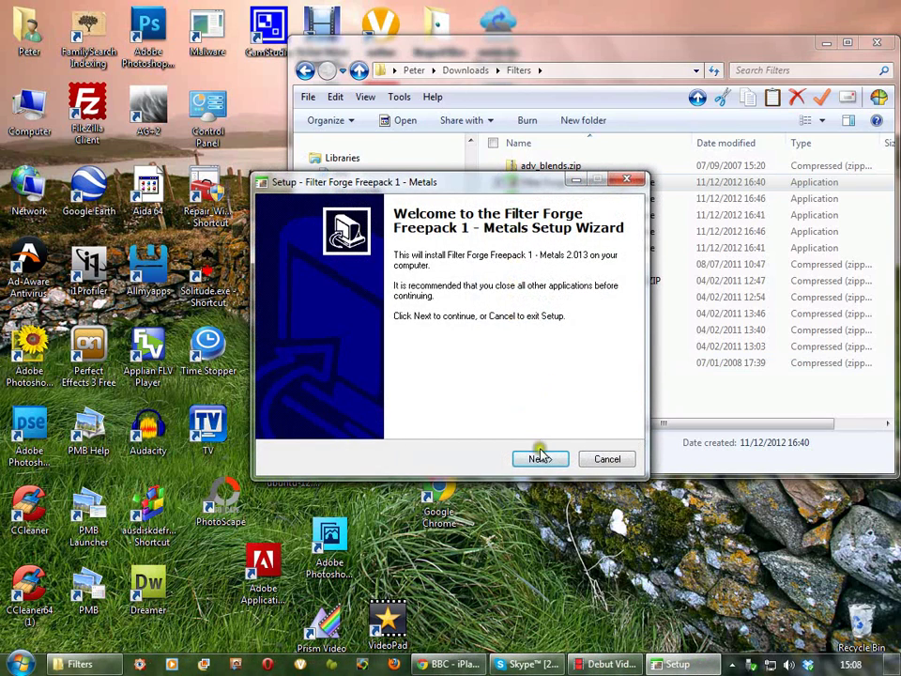
left_click(539, 458)
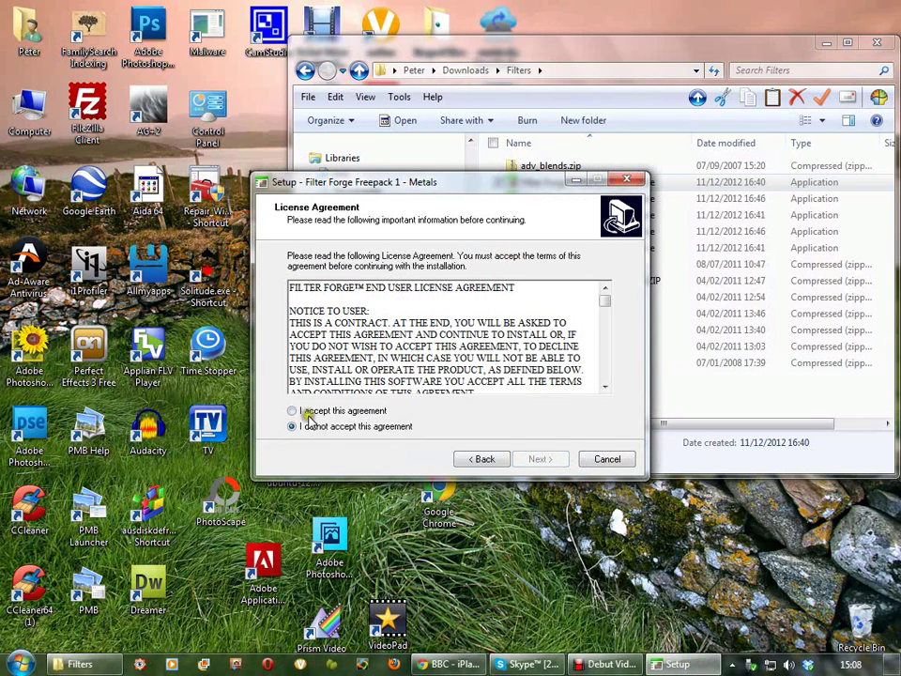
left_click(291, 410)
left_click(535, 458)
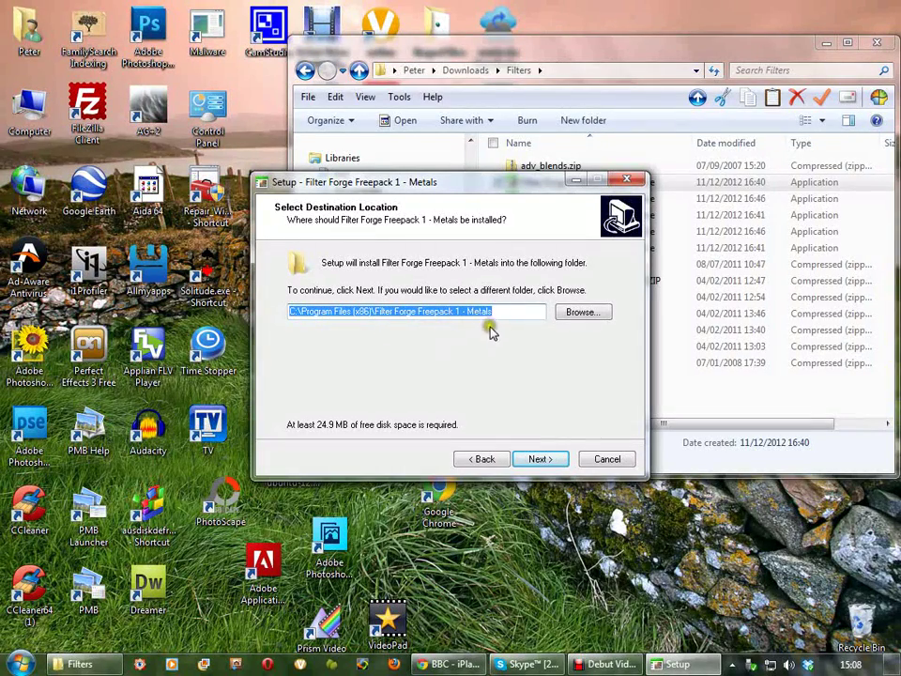
left_click(540, 458)
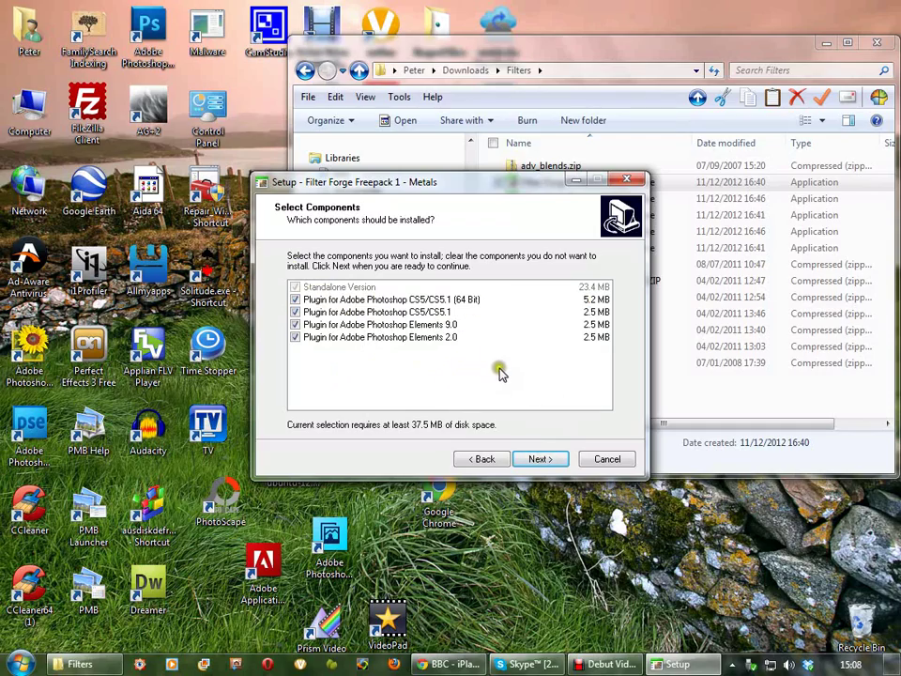
left_click(541, 463)
left_click(540, 458)
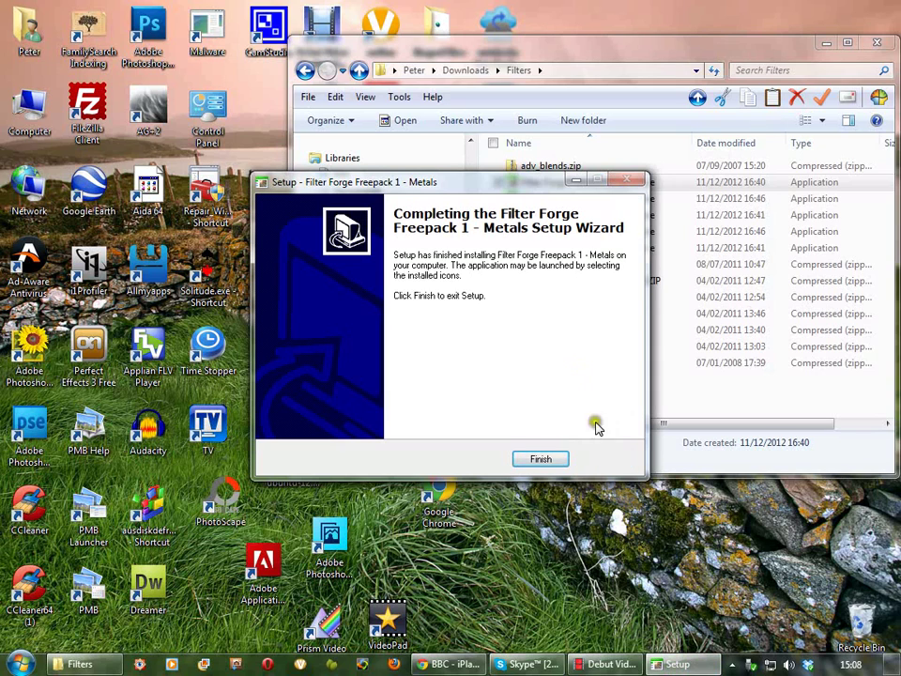
Finish the setup wizard, minimise the Filters window, and launch Photoshop Elements from its desktop icon
left_click(544, 460)
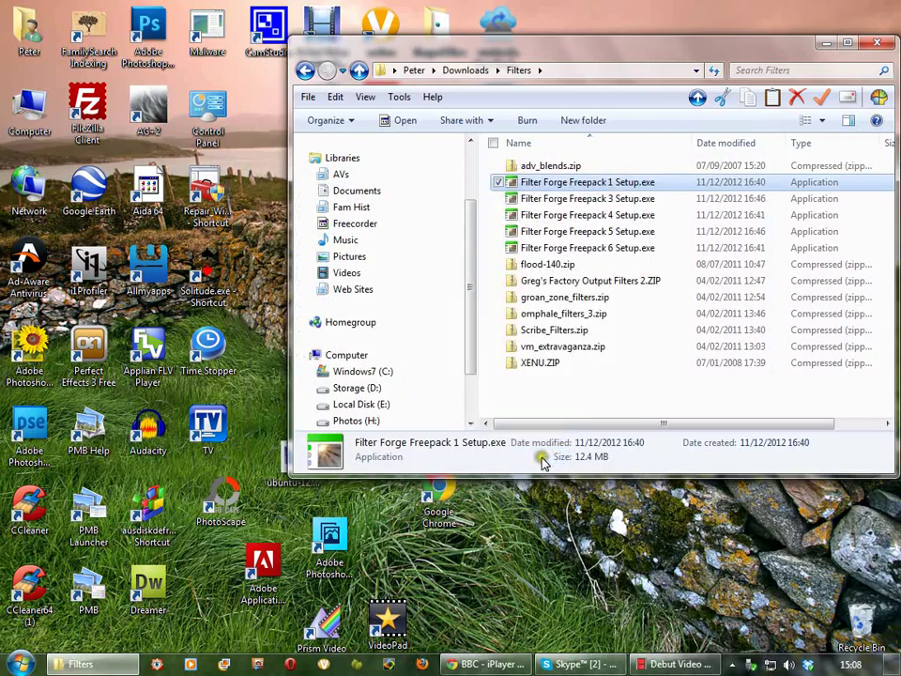
left_click(823, 44)
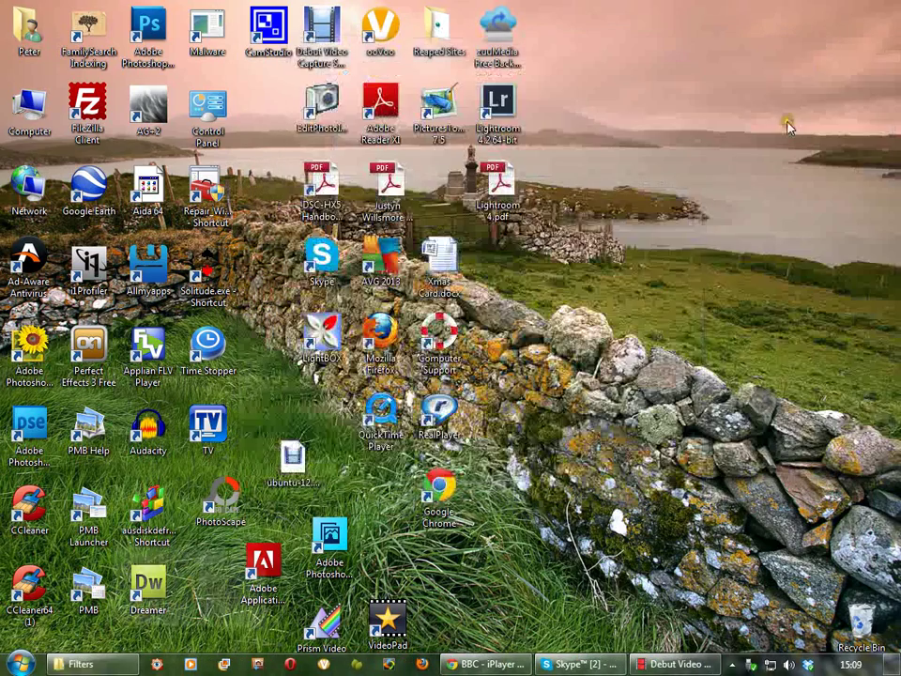
left_click(41, 385)
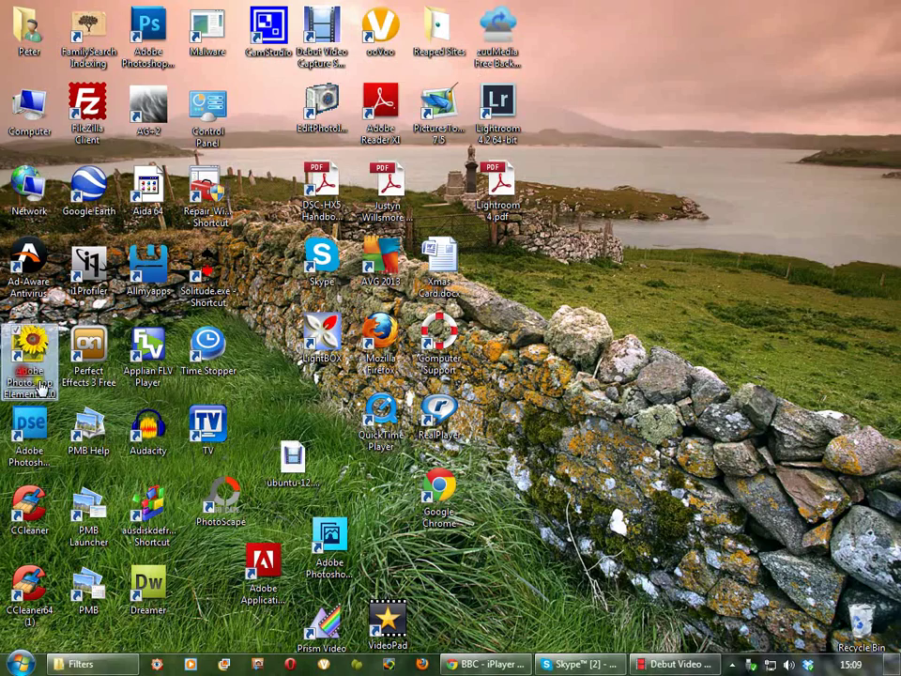
double_click(40, 384)
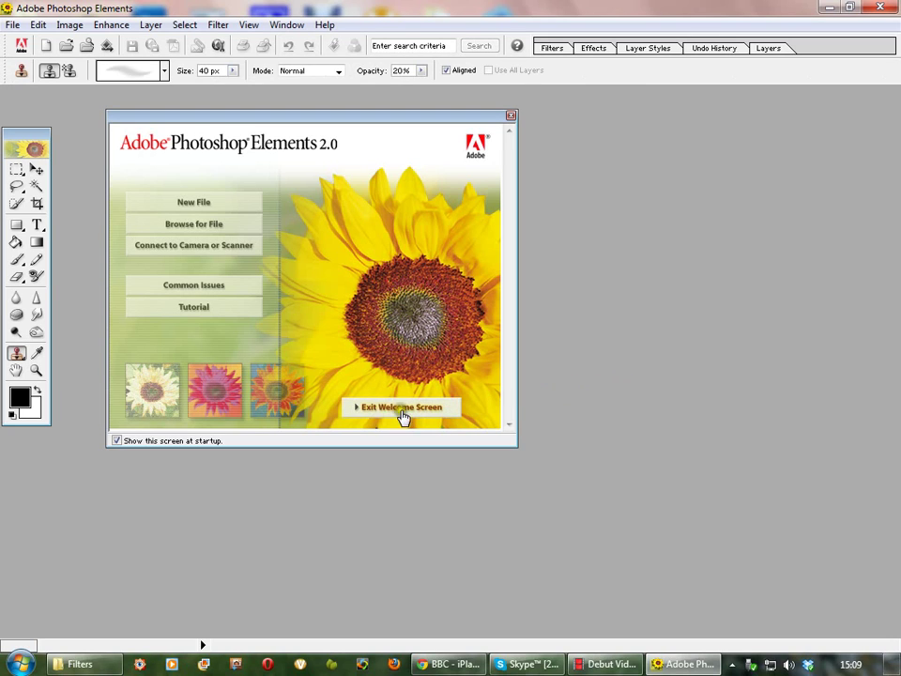
Dismiss the Welcome Screen and open Norwich Cathedral_07.jpg from File > Open Recent
left_click(395, 409)
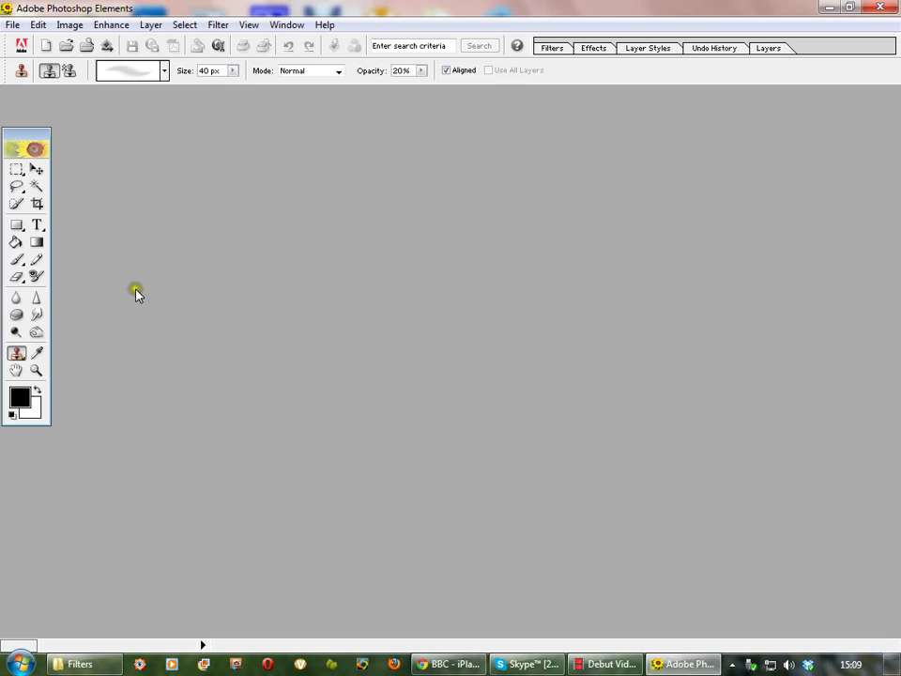
left_click(14, 25)
mouse_move(183, 134)
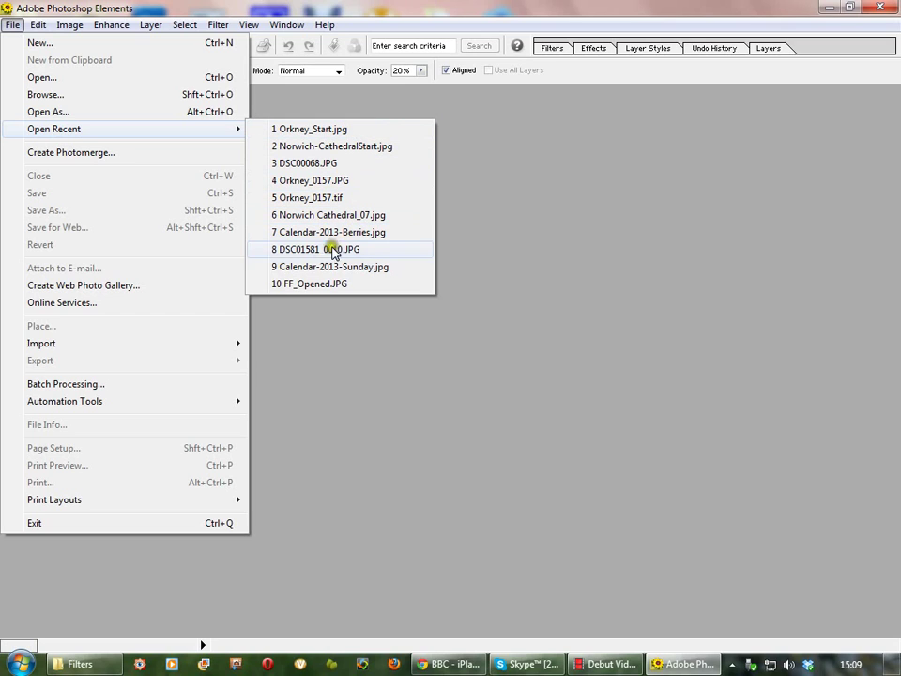
left_click(315, 216)
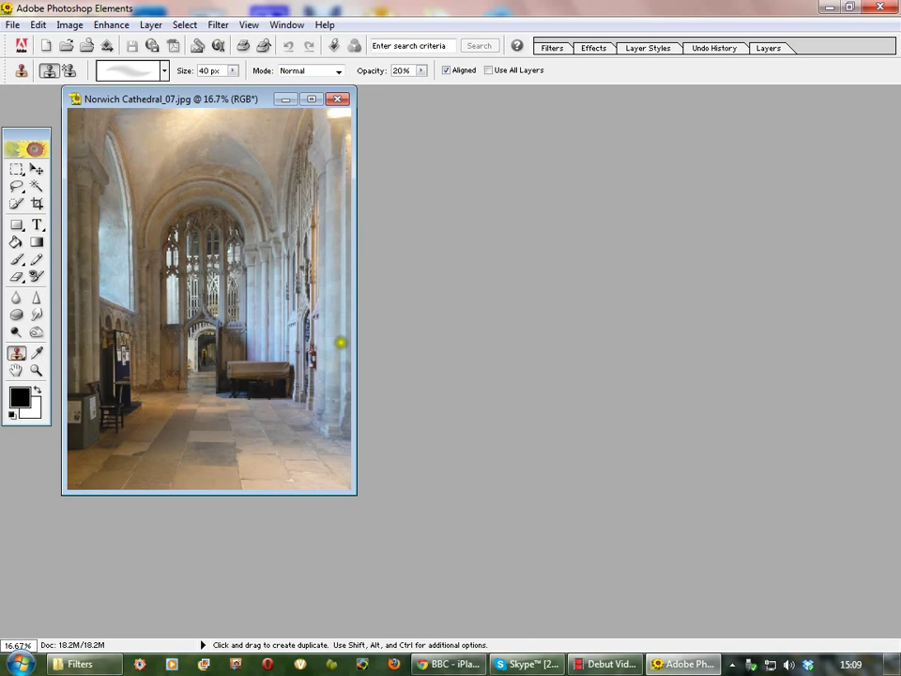
Fit the photo on screen with the Zoom tool and maximise its window at 22.4%
key("z")
left_click(362, 72)
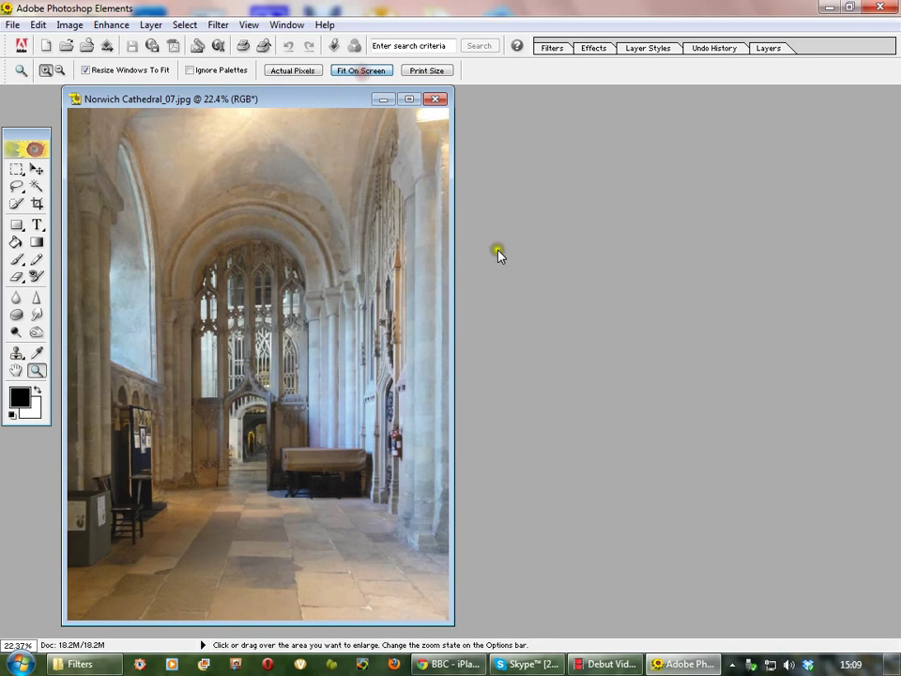
left_click(409, 98)
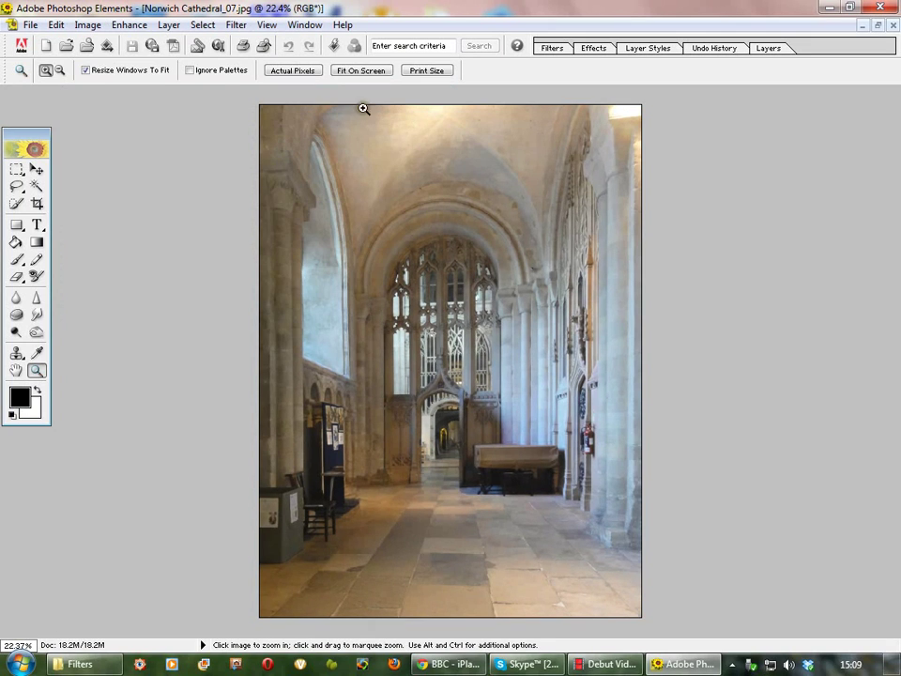
Launch Filter > Filter Forge > FreePack 2 - Photo Effects on the cathedral photo
left_click(237, 25)
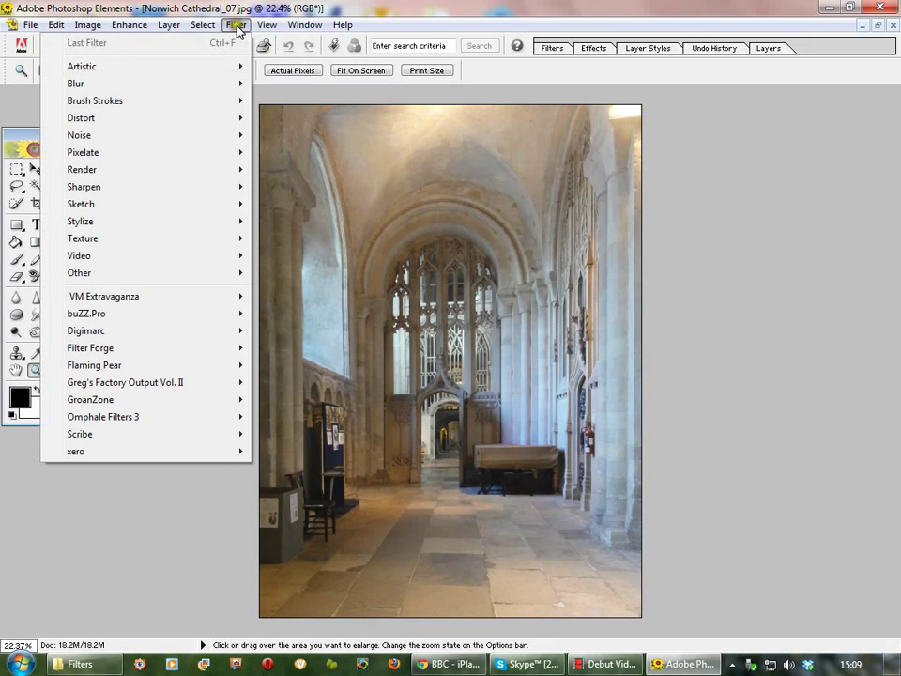
mouse_move(190, 355)
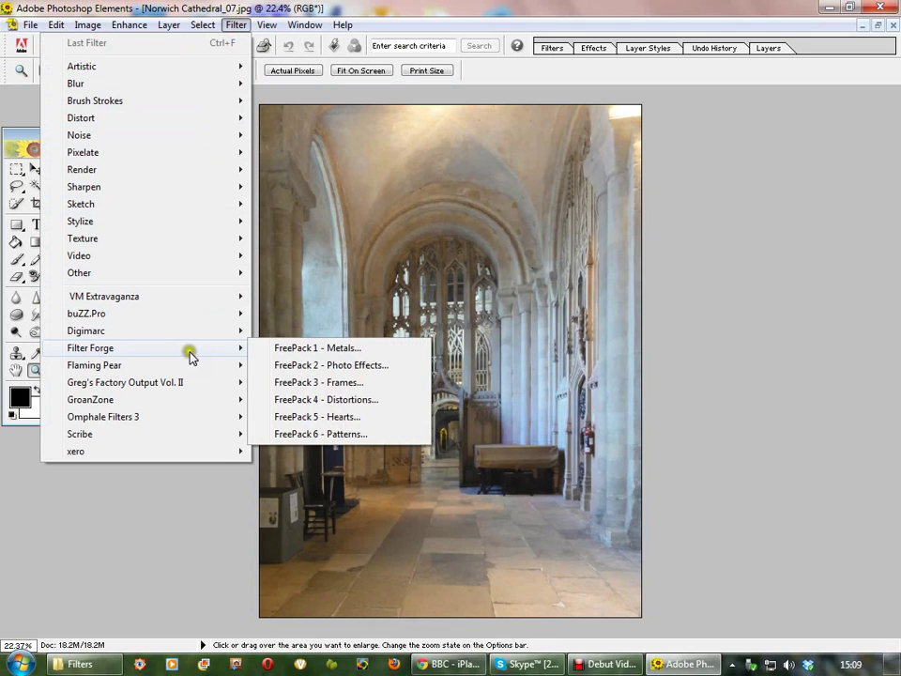
left_click(302, 367)
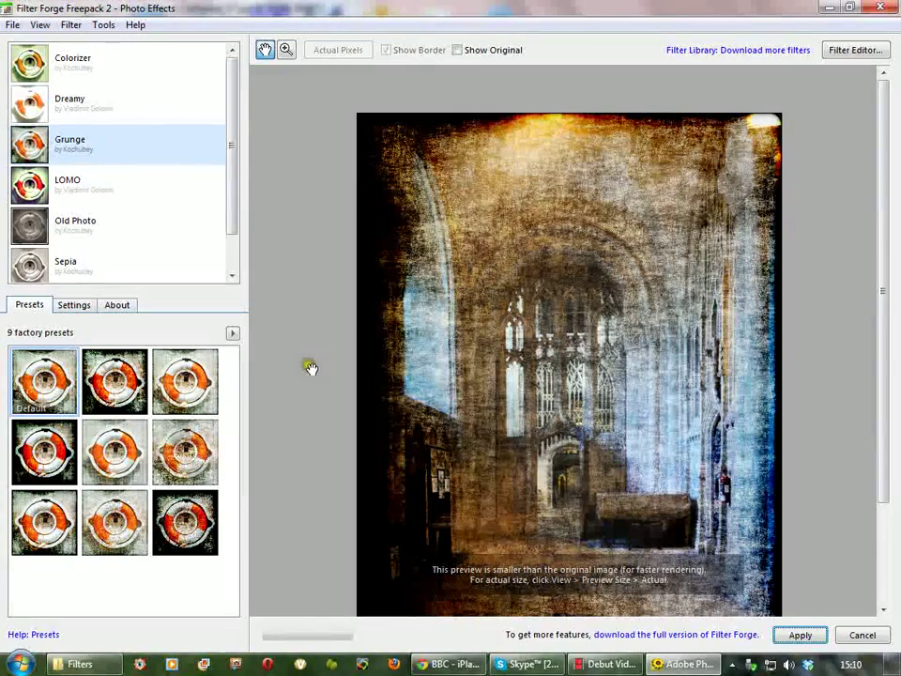
Preview three Grunge presets on the cathedral: a darker blue, a lighter brown, and another variation
left_click_drag(885, 197, 897, 251)
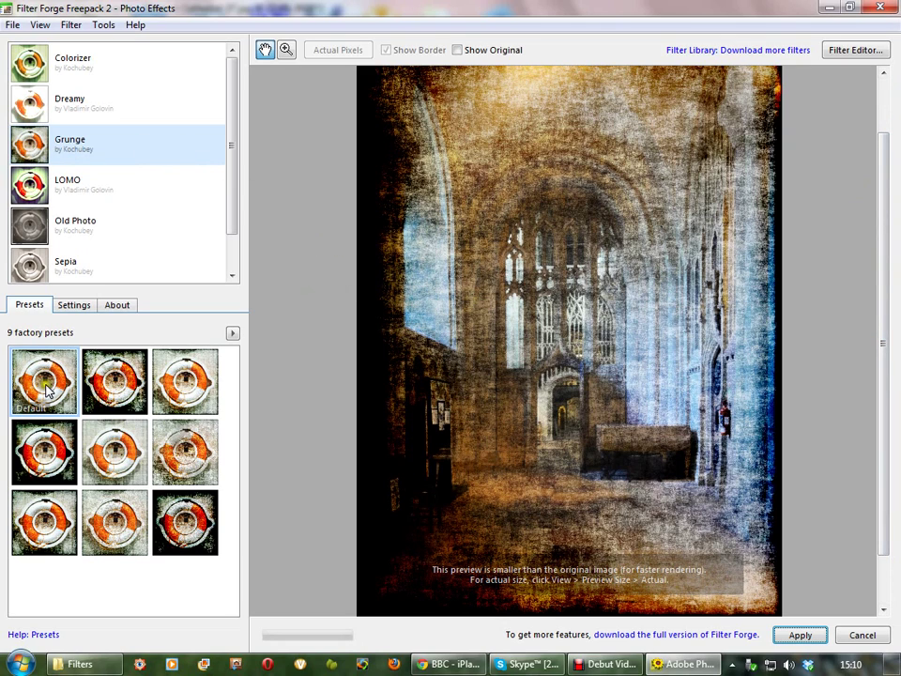
left_click(118, 395)
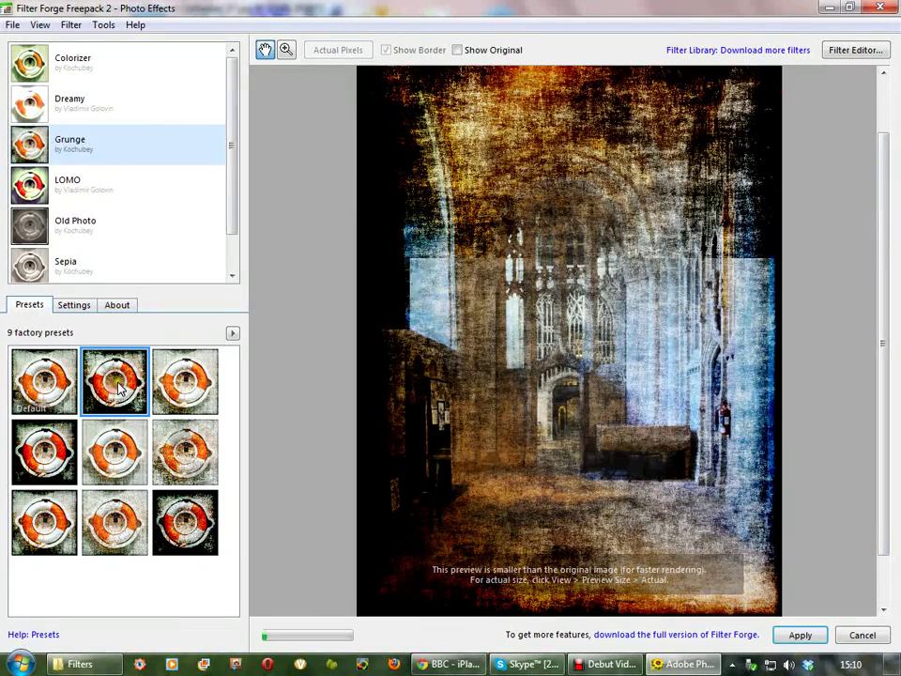
left_click(183, 452)
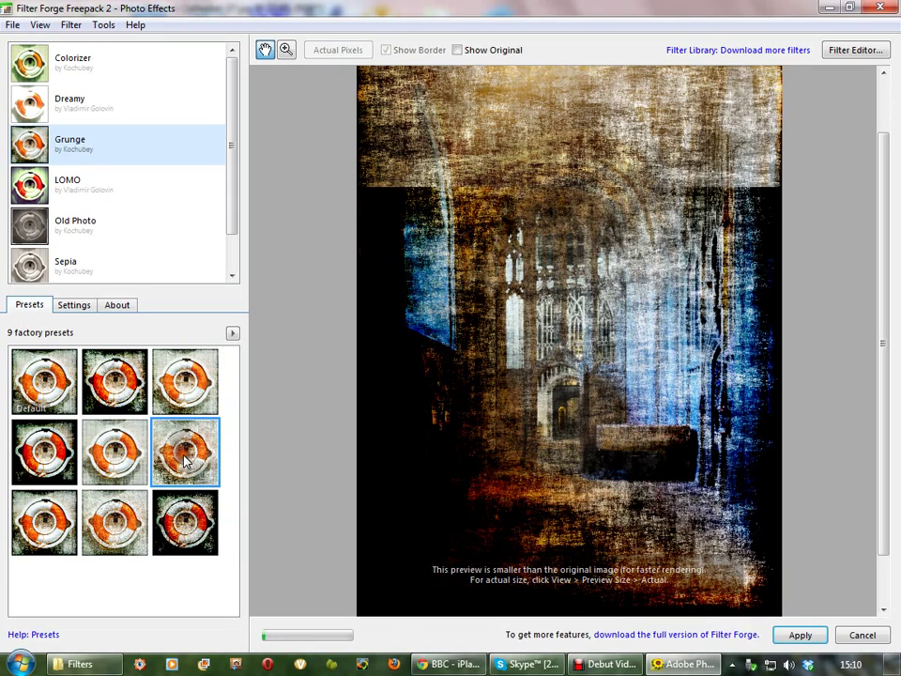
left_click(120, 530)
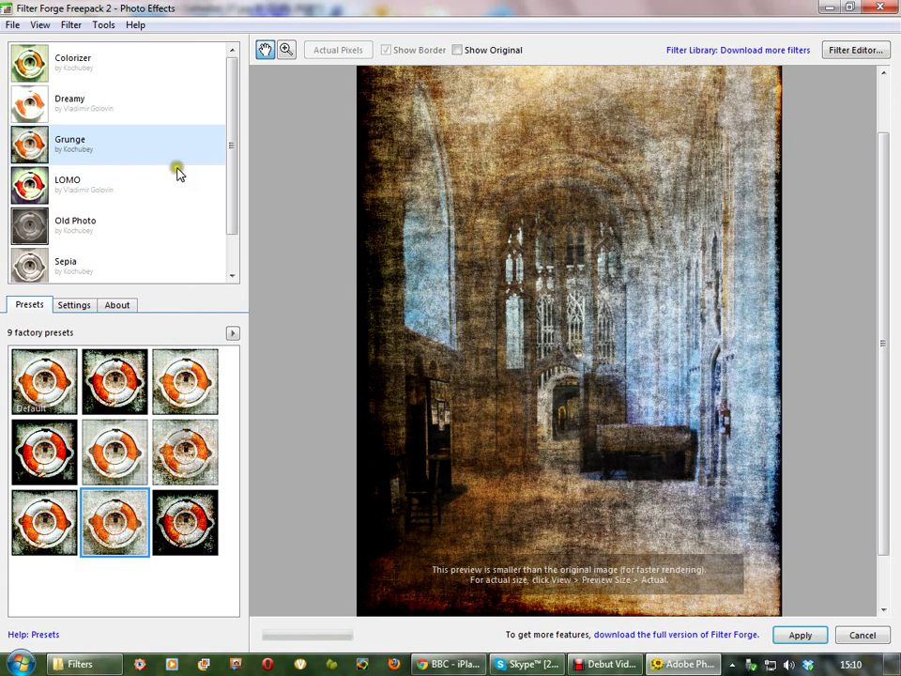
Try several Dreamy presets, comparing with Show Original, ending on the bright golden-glow preset
left_click(34, 111)
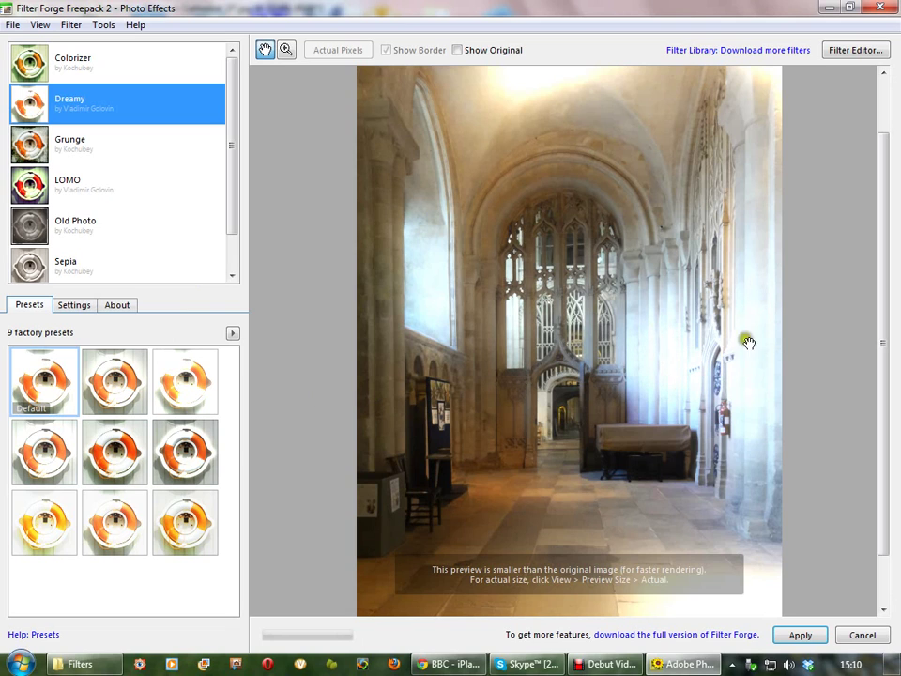
left_click(118, 393)
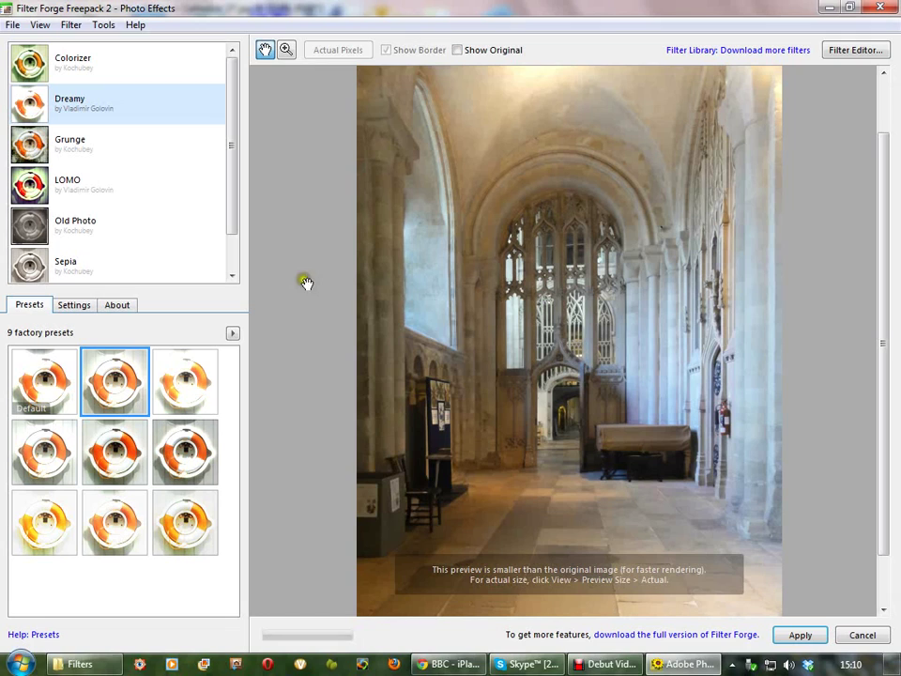
left_click(457, 51)
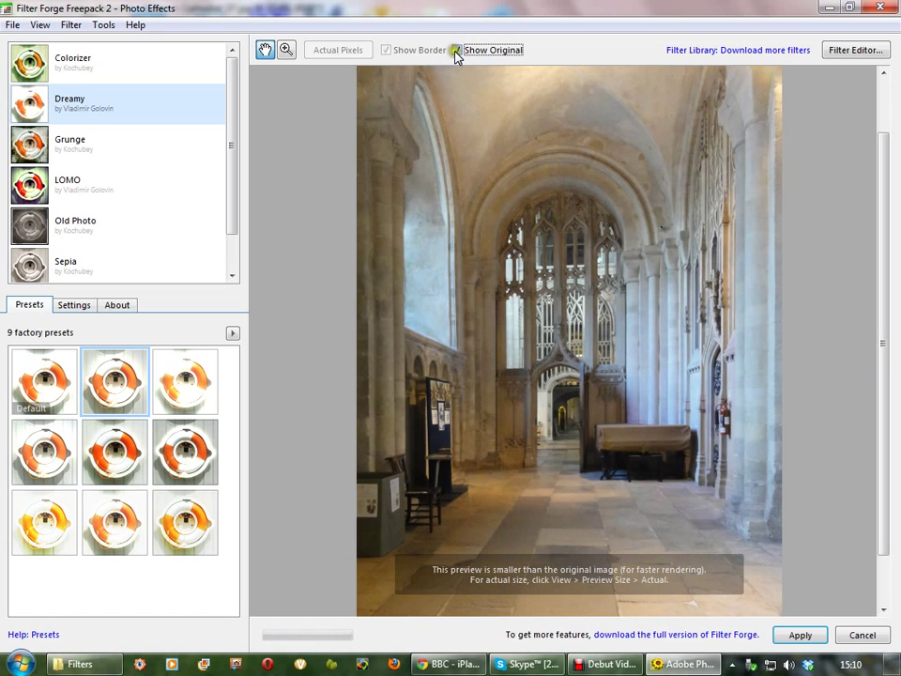
left_click(456, 51)
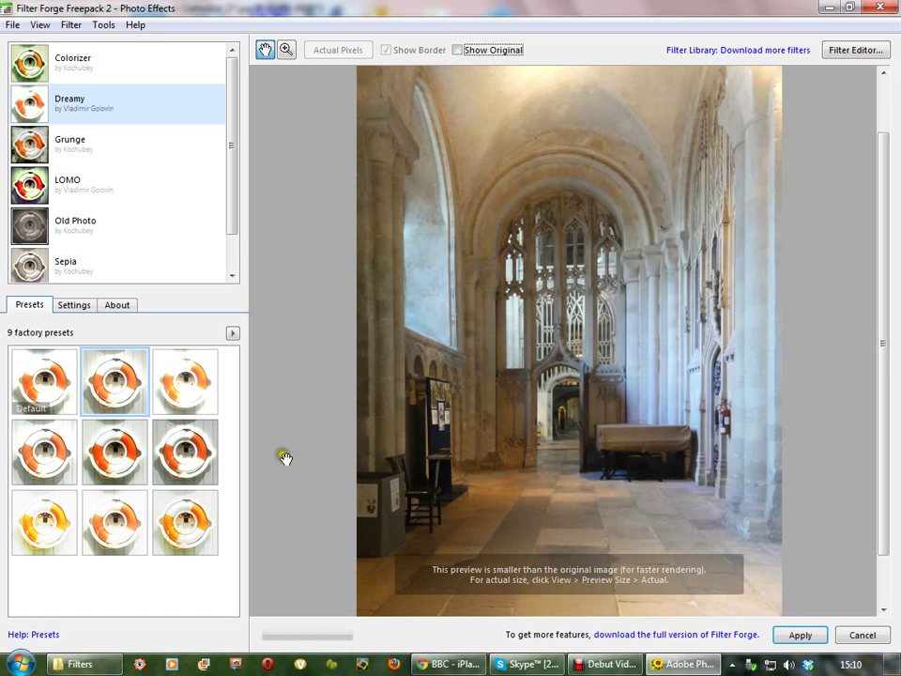
left_click(181, 463)
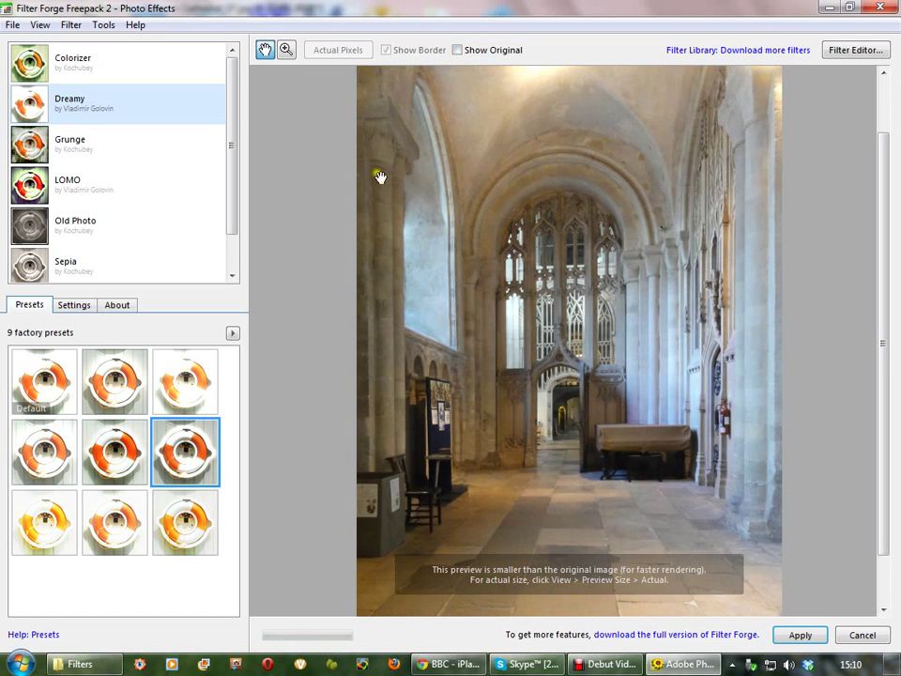
left_click(454, 51)
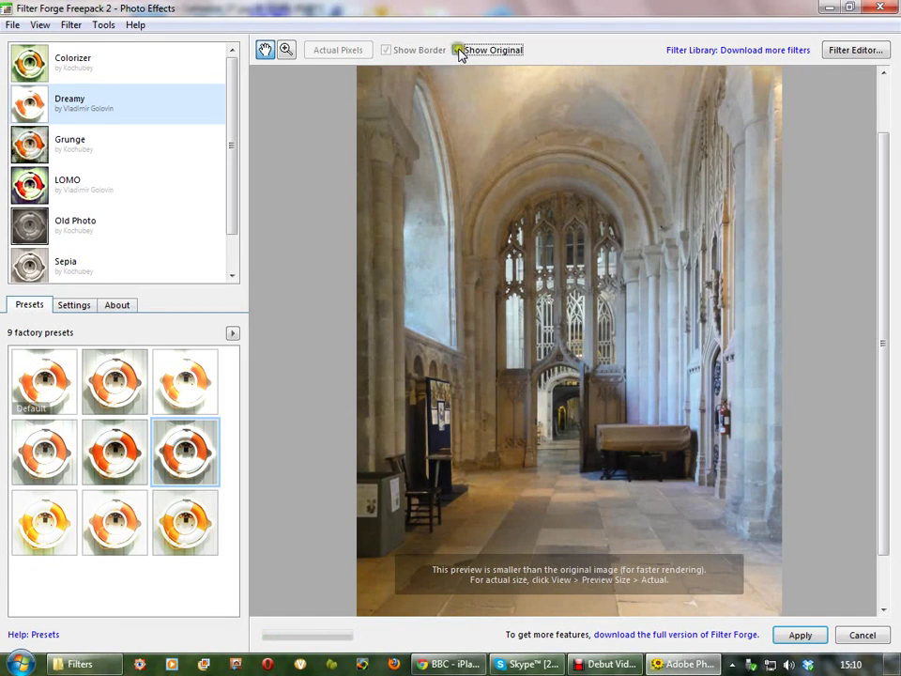
left_click(456, 50)
left_click(188, 526)
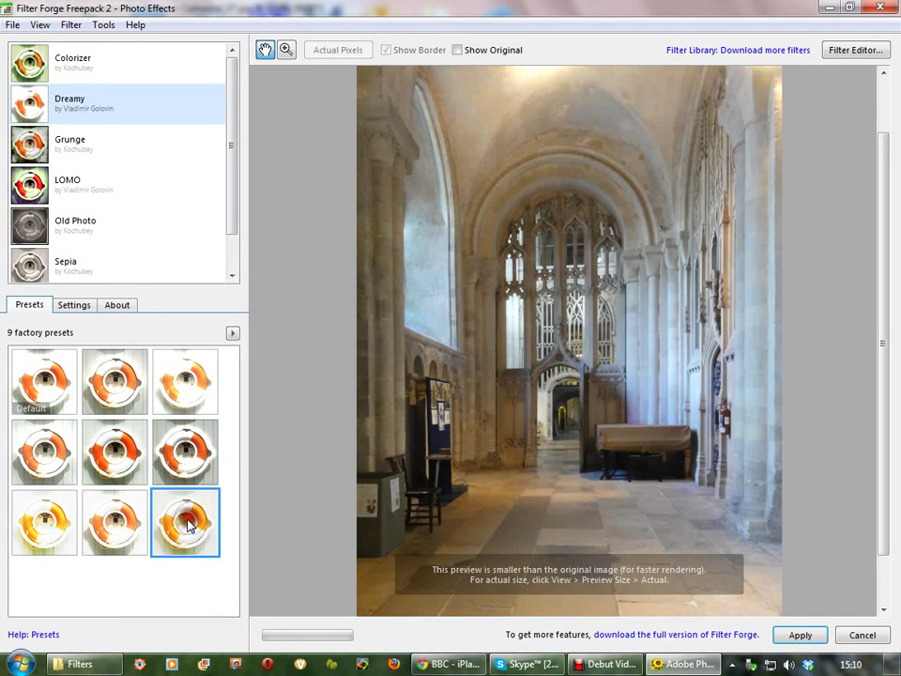
left_click(115, 533)
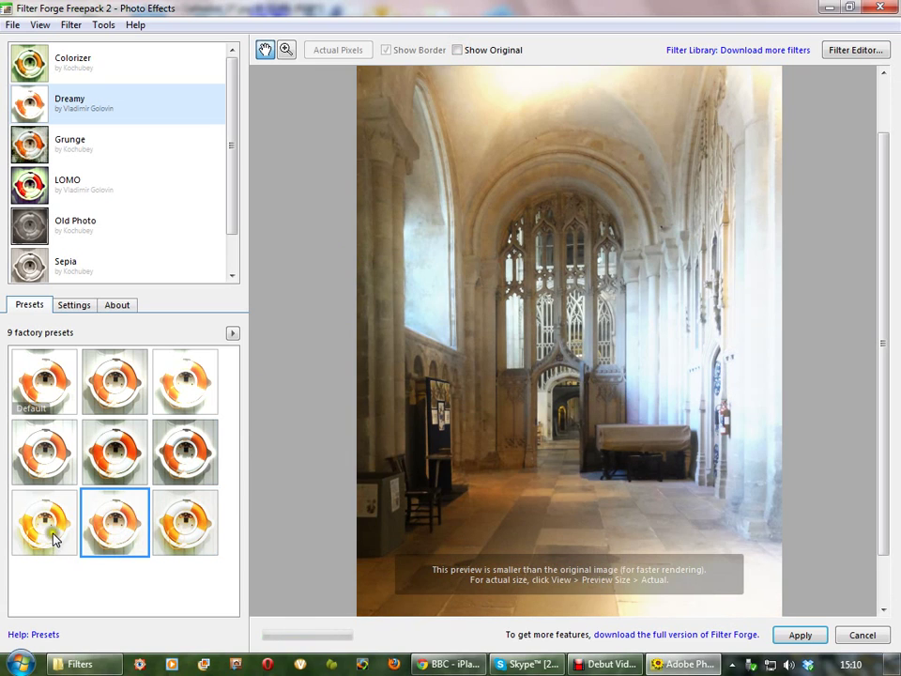
left_click(46, 533)
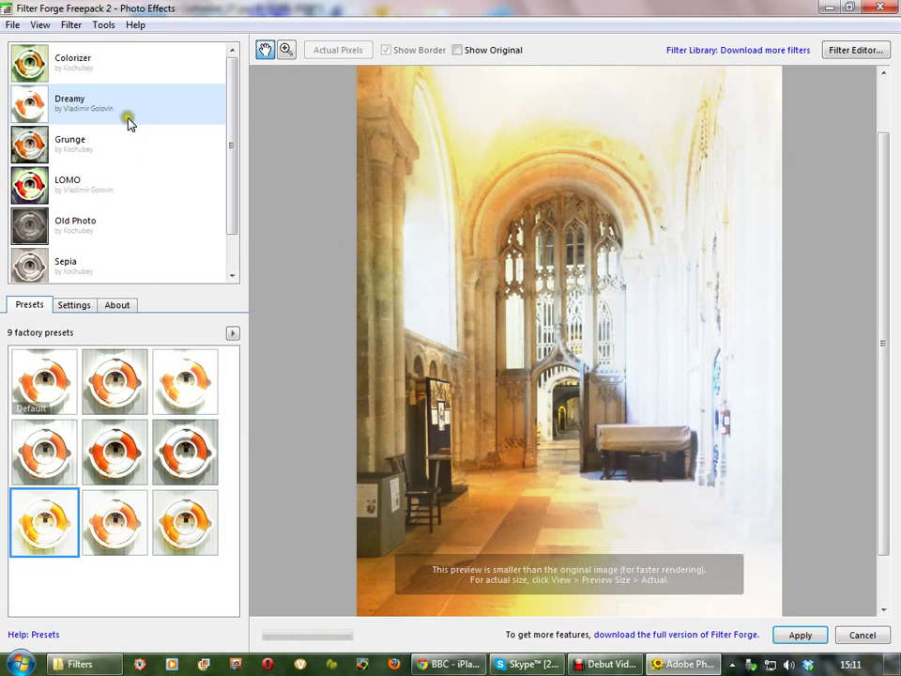
Select the LOMO filter and read its description on the About tab
left_click(30, 191)
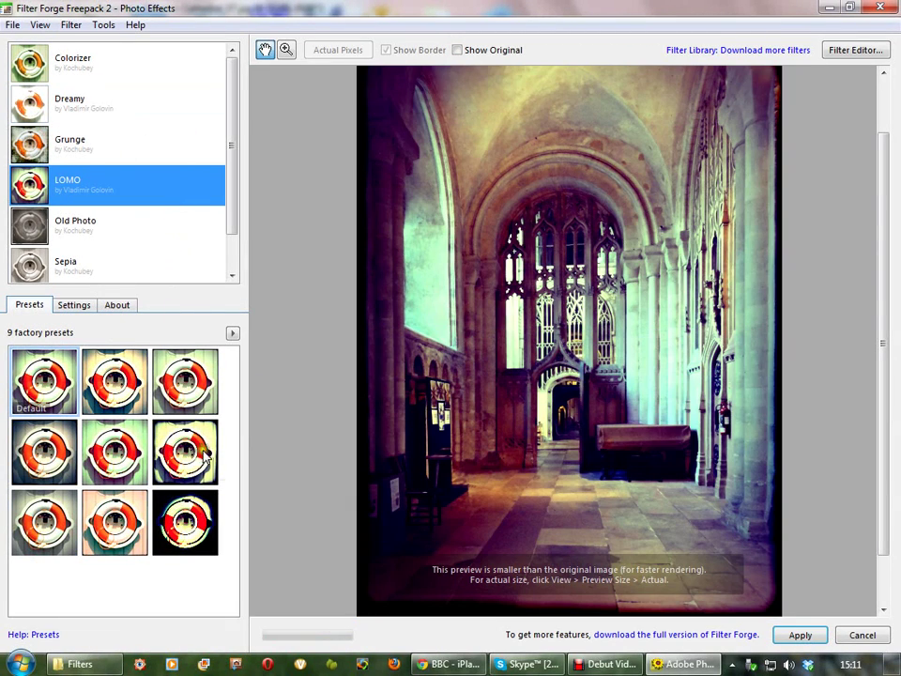
left_click(119, 306)
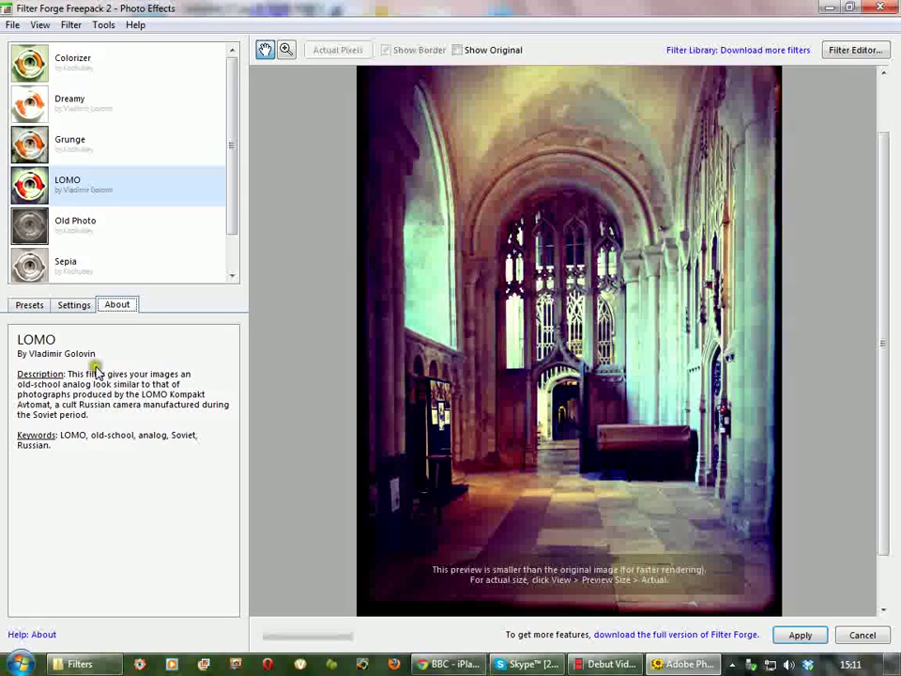
left_click(34, 306)
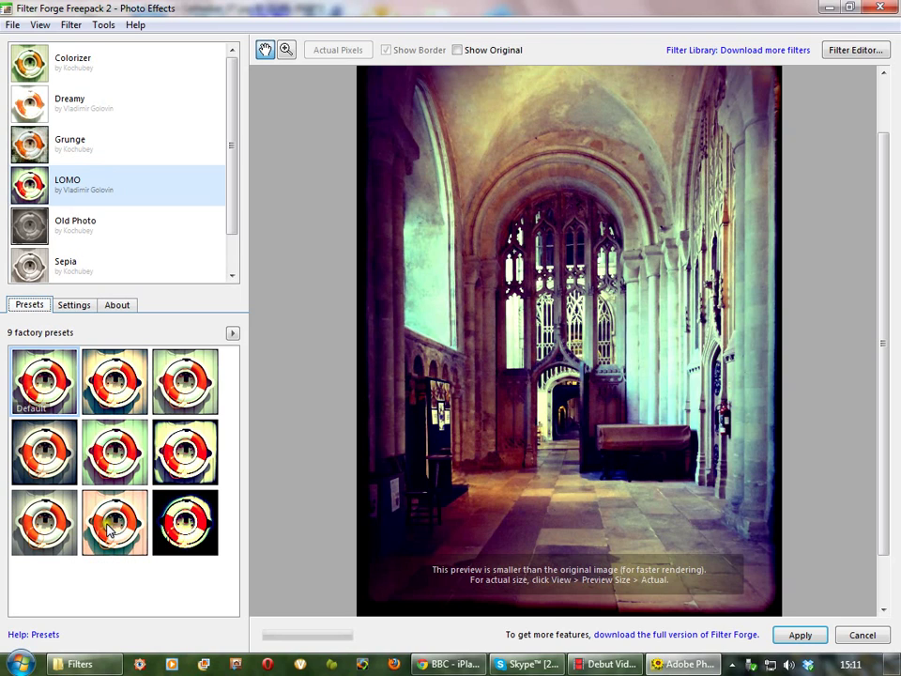
Try muted, warm pink, and dark cool-vignetted LOMO presets, keeping the dark cool one
left_click(101, 472)
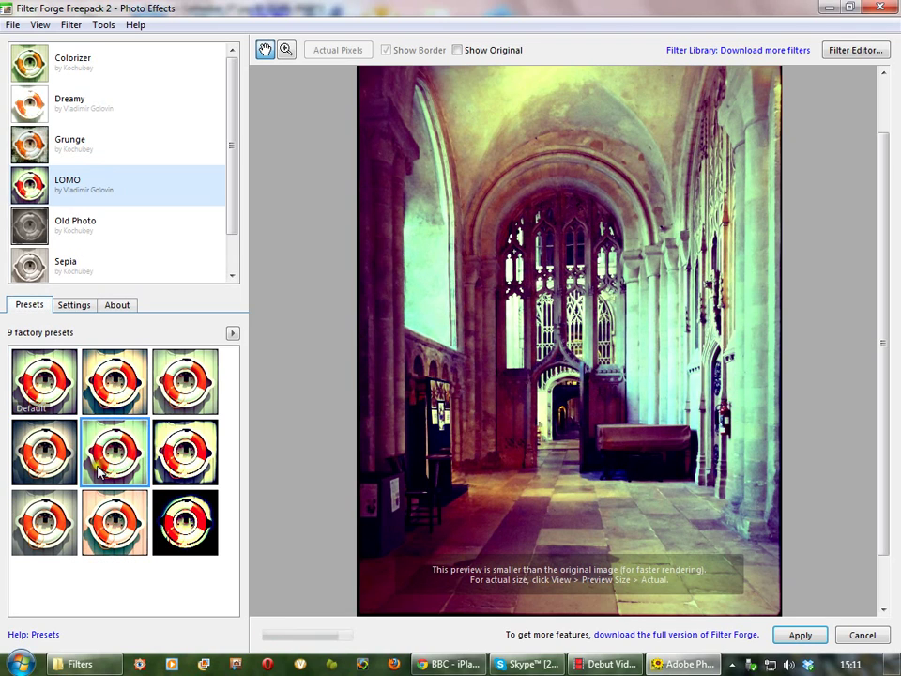
left_click(56, 518)
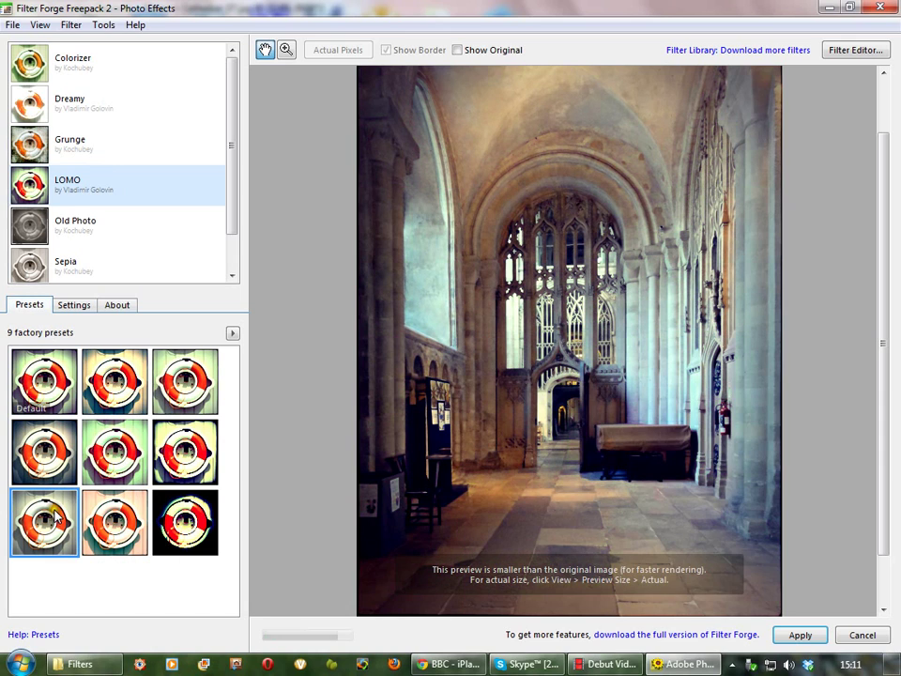
left_click(129, 531)
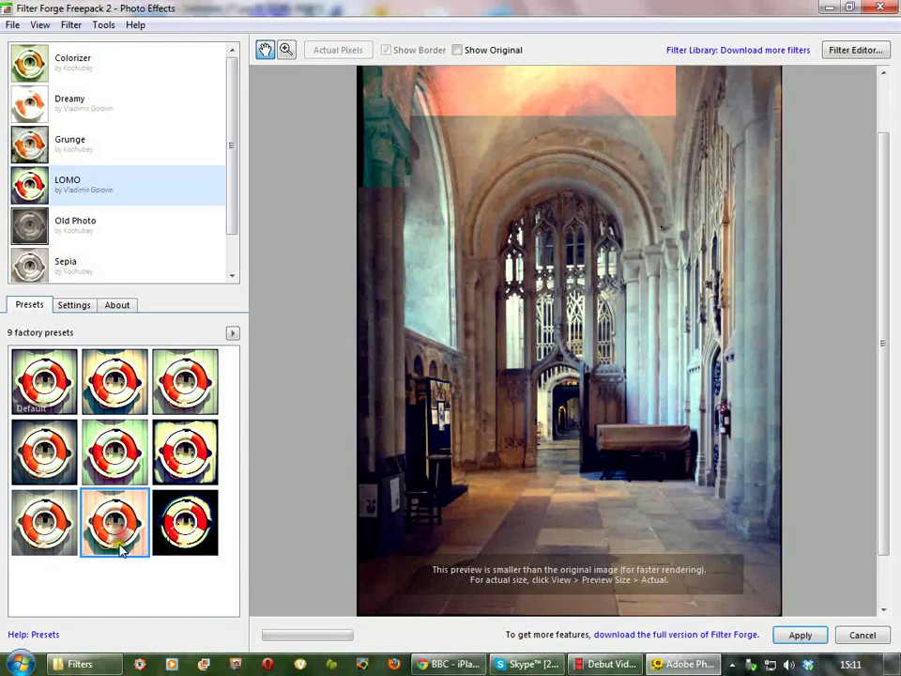
left_click(33, 454)
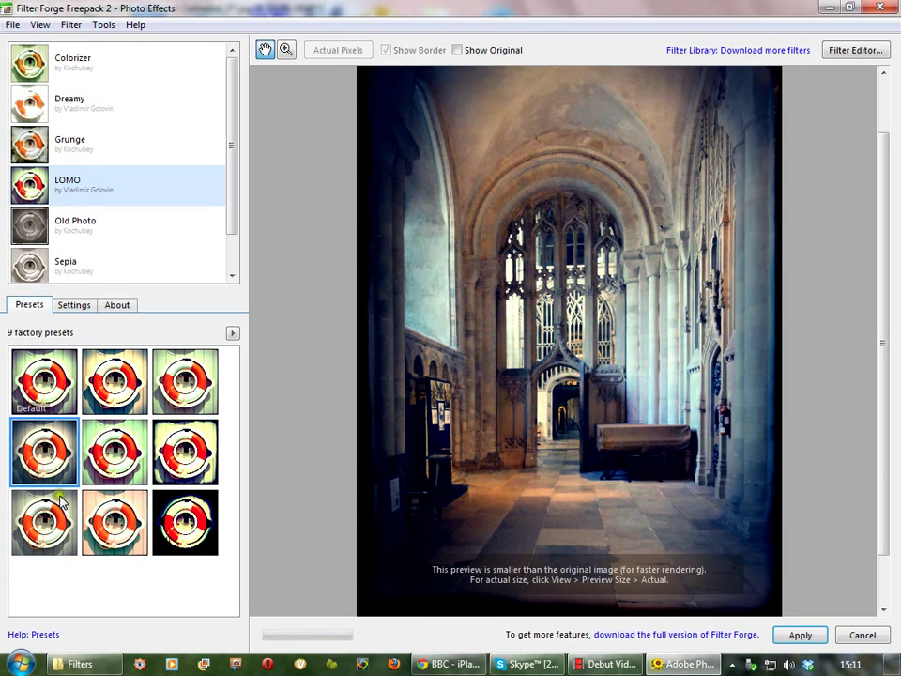
In LOMO Settings, adjust Red Contrast and set Vignetting to 37 and Frame to 14
left_click(78, 310)
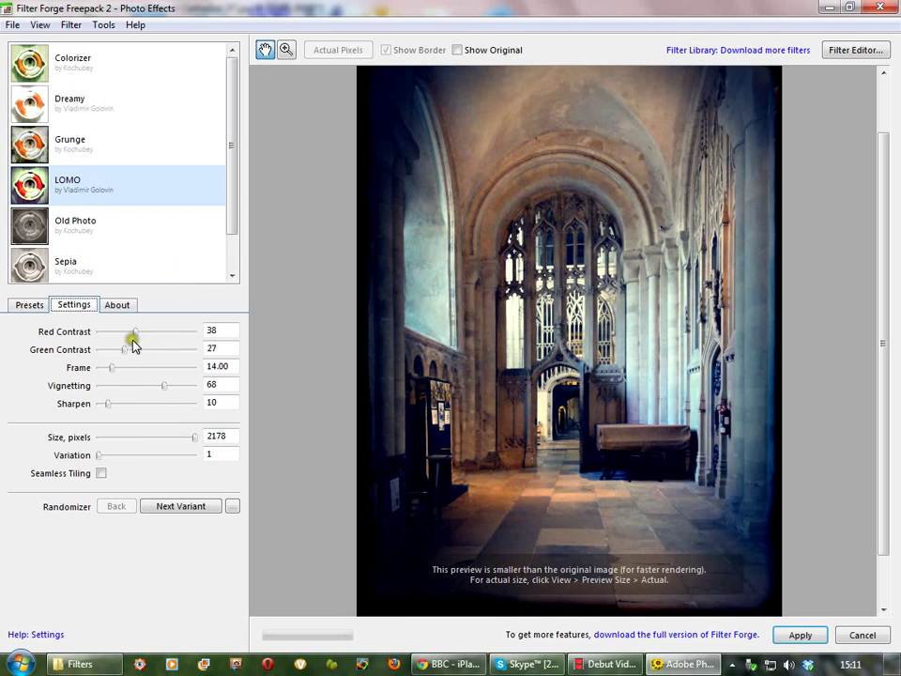
mouse_move(137, 338)
left_mouse_down()
mouse_move(151, 335)
mouse_move(107, 352)
mouse_move(141, 354)
mouse_move(122, 340)
left_mouse_up()
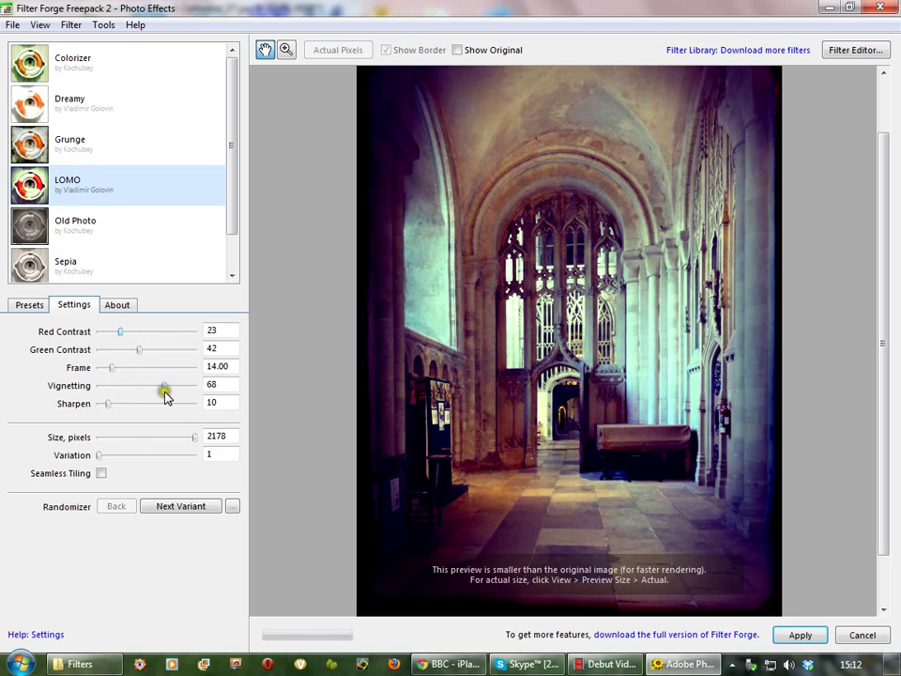
left_click_drag(165, 392, 73, 392)
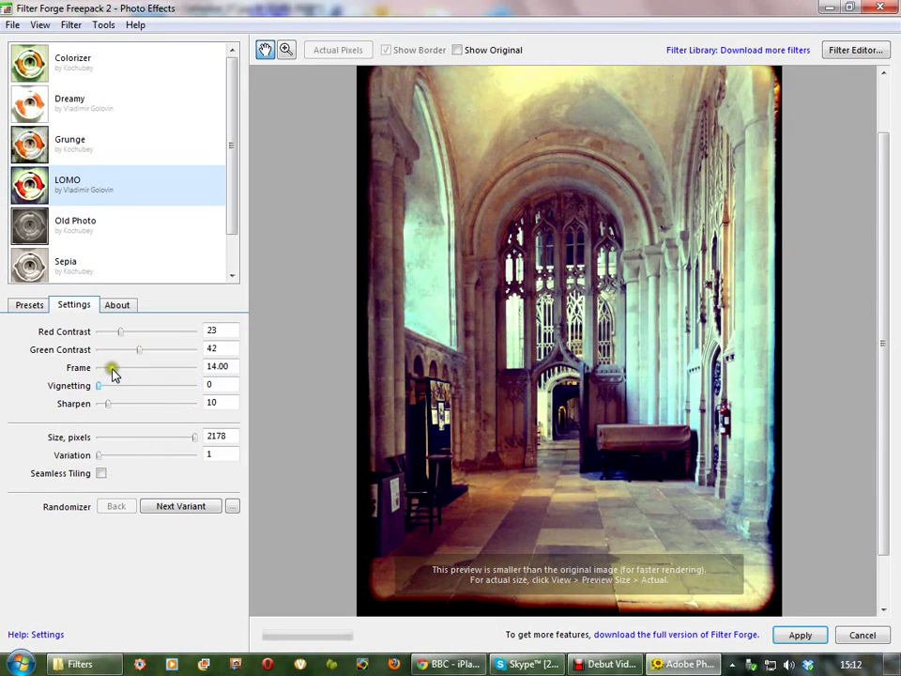
left_click_drag(112, 373, 82, 378)
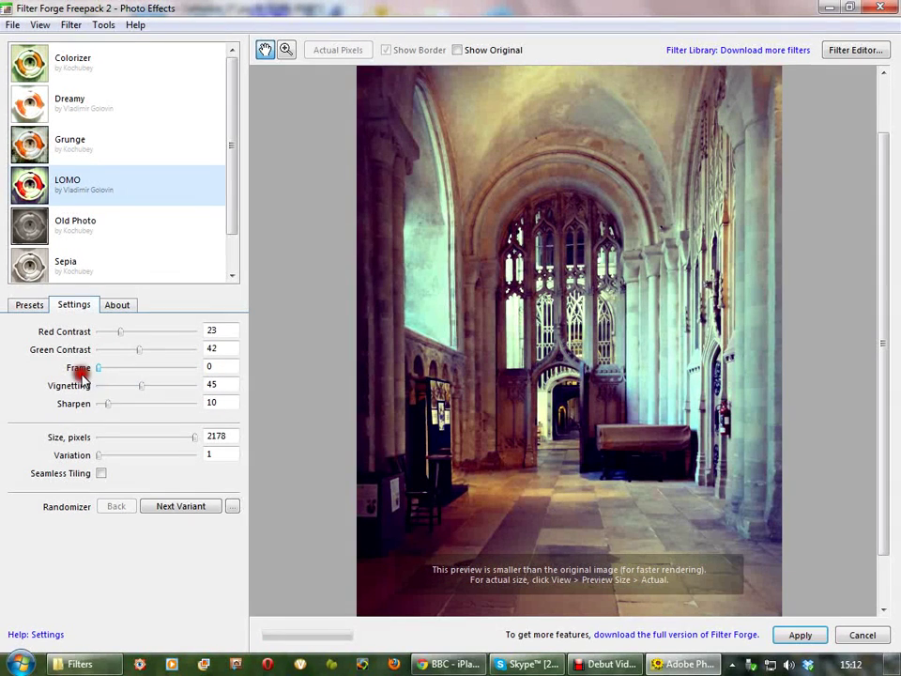
left_click_drag(141, 386, 110, 367)
left_click(99, 367)
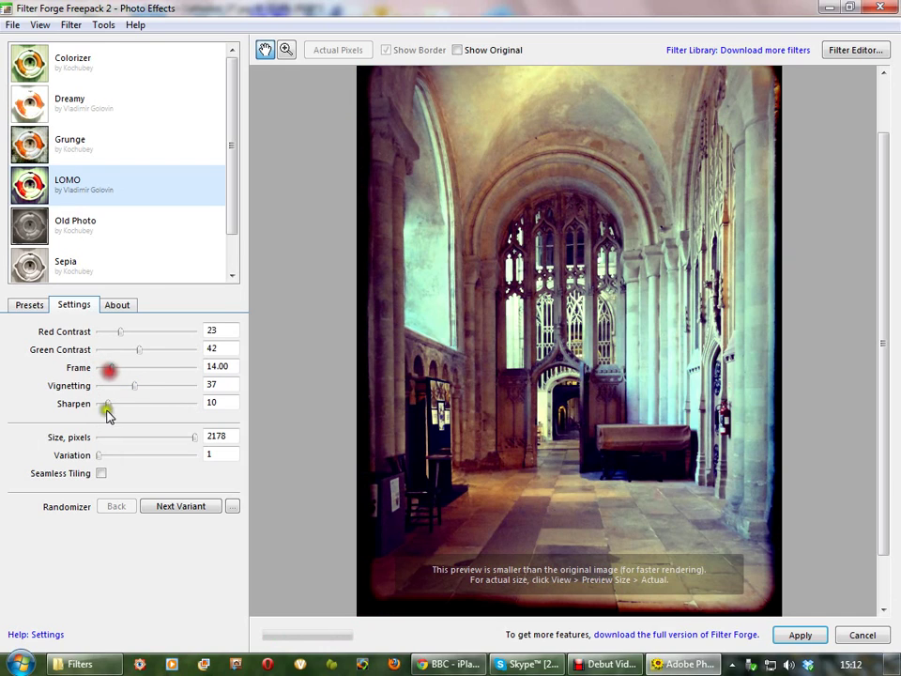
Randomize the LOMO sliders to a new variant: Vignetting 63.89, Frame 12.13, Red Contrast 25.30, Variation 26771
left_click(183, 509)
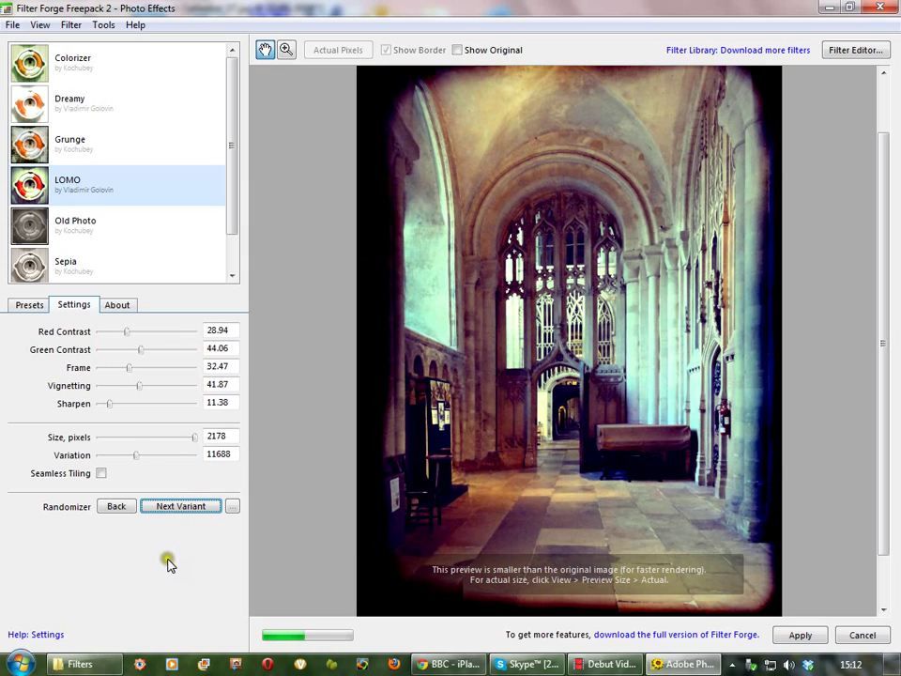
left_click(184, 510)
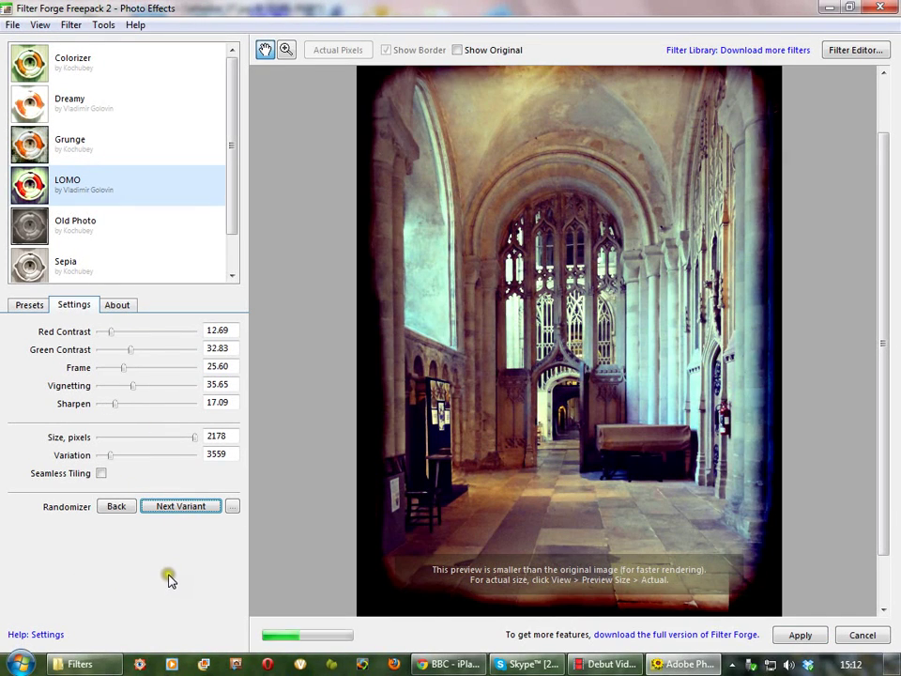
left_click(179, 507)
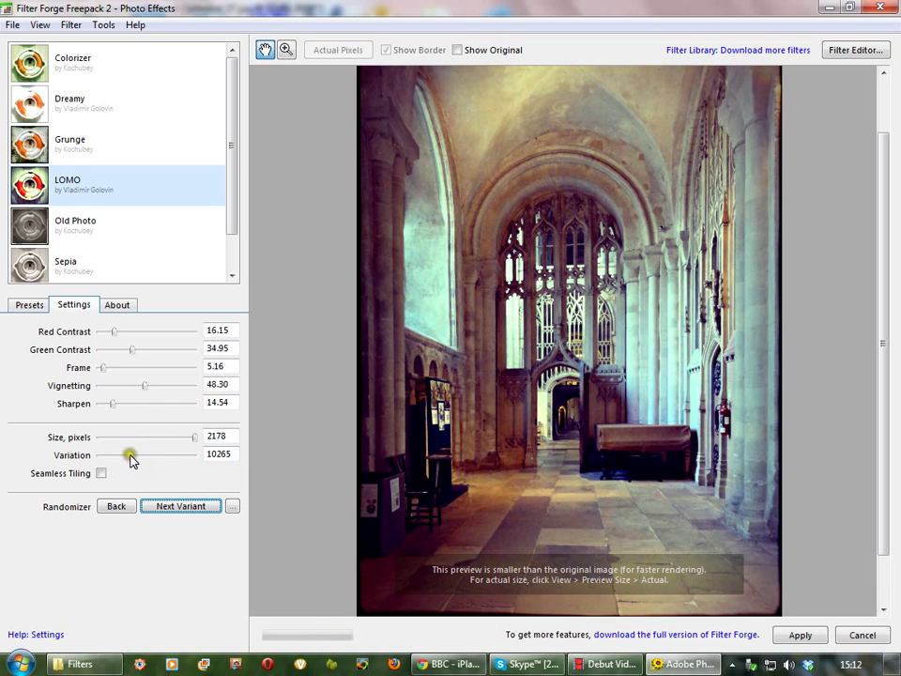
left_click_drag(130, 456, 199, 467)
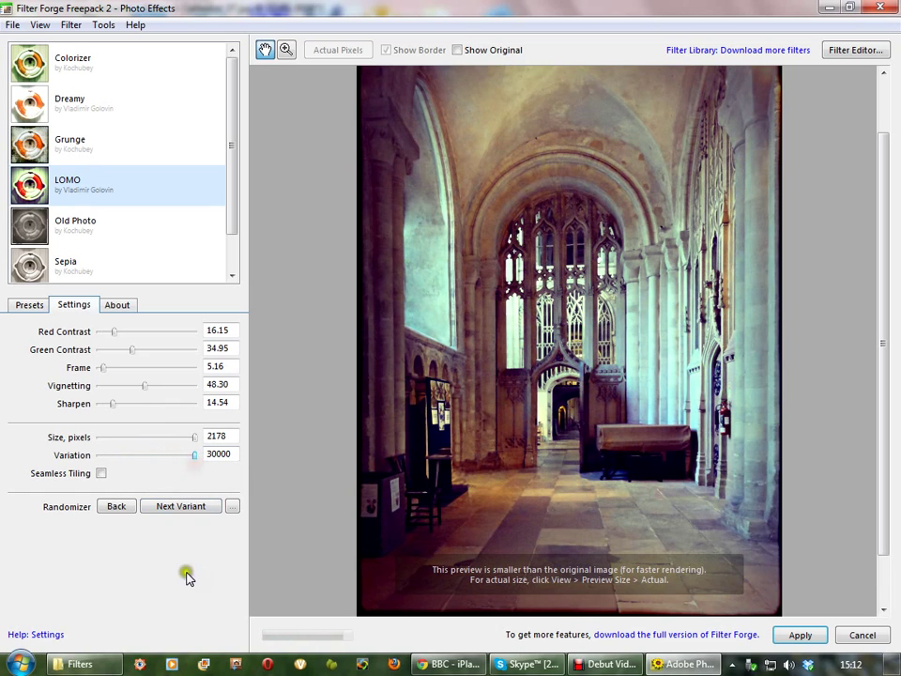
left_click(186, 508)
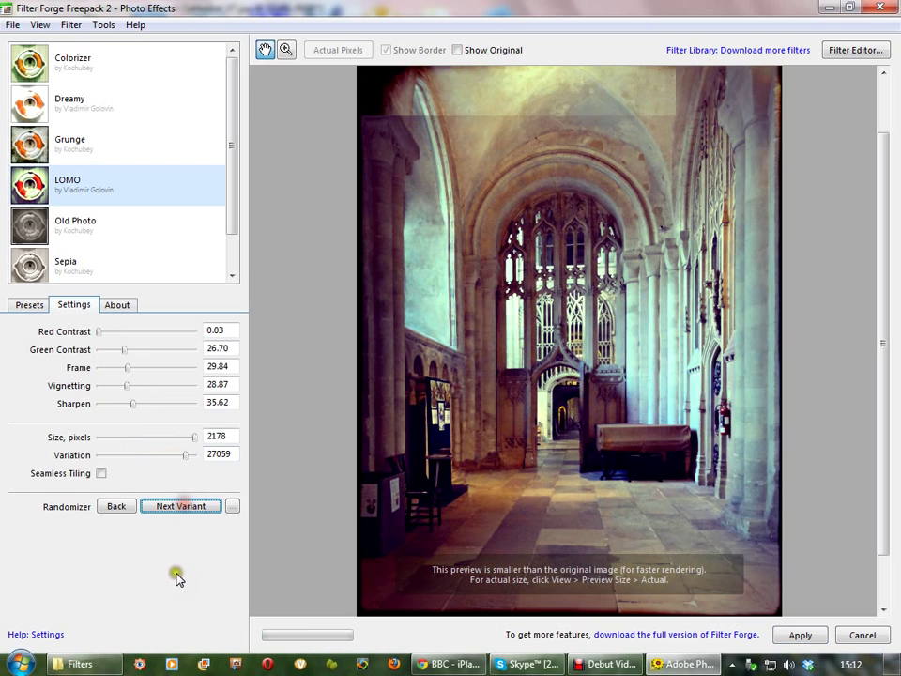
left_click(182, 508)
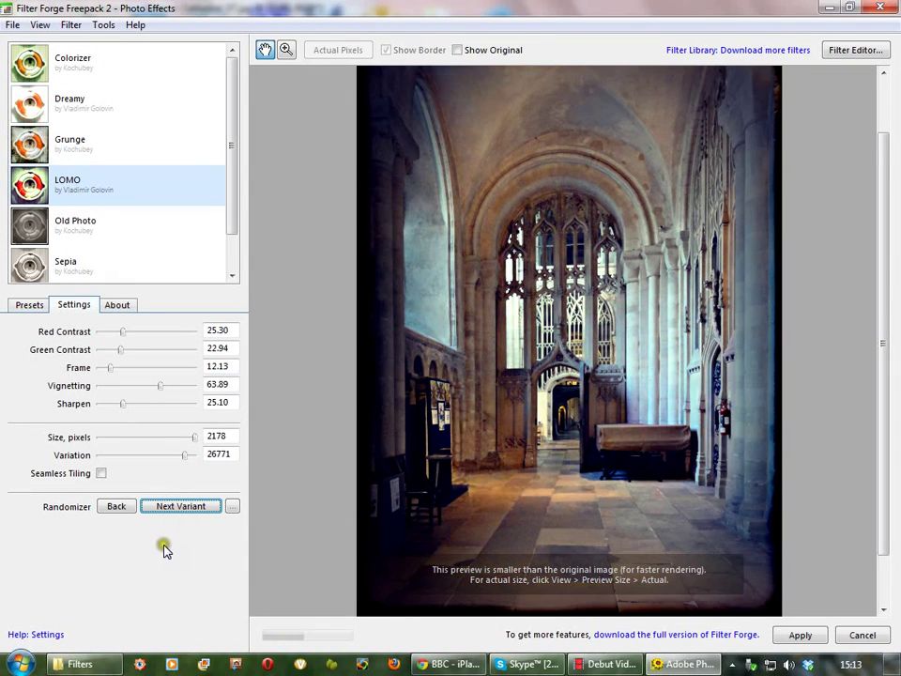
Apply Sepia, preview its brown, greenish, warm, grey and black-and-white presets, then return to Default
left_click(29, 272)
left_click(31, 306)
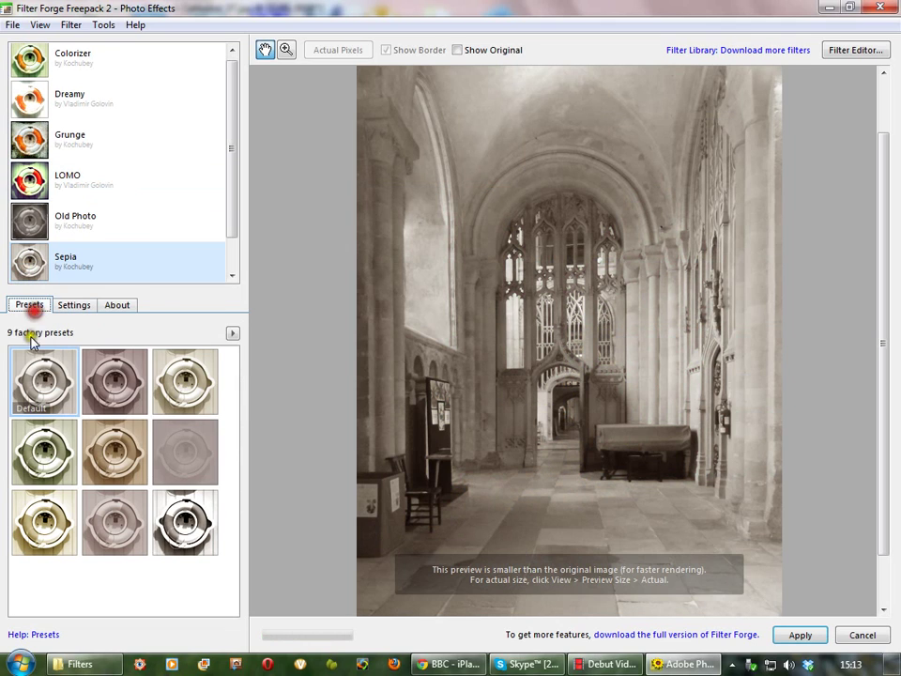
left_click(117, 386)
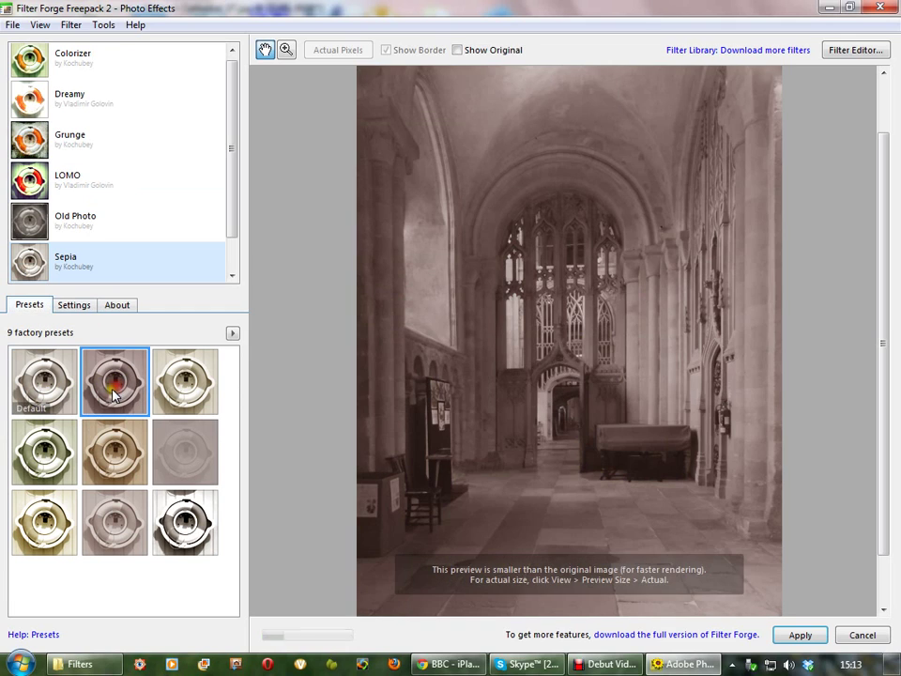
left_click(47, 451)
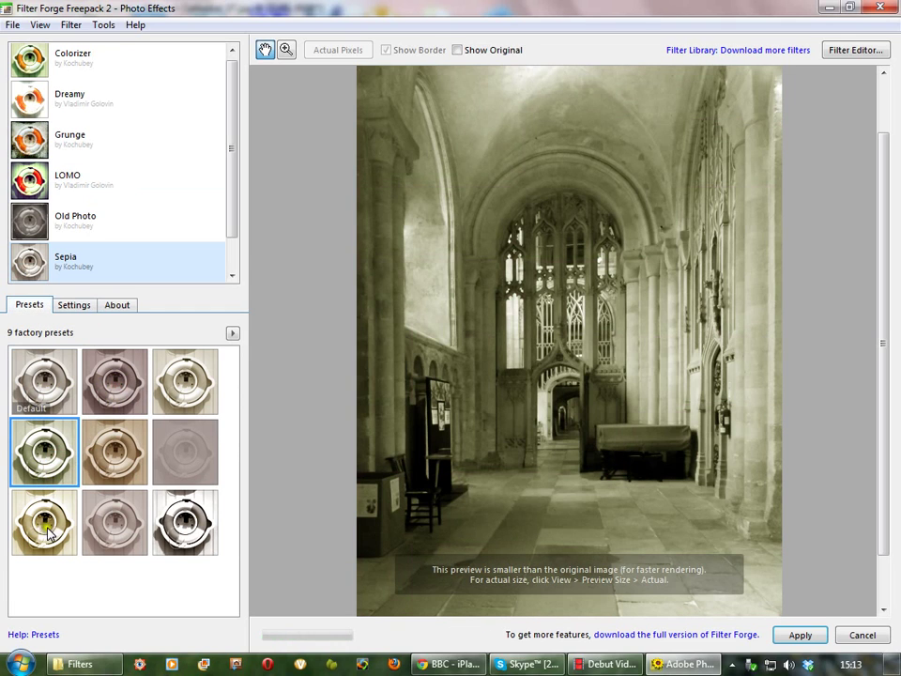
left_click(47, 531)
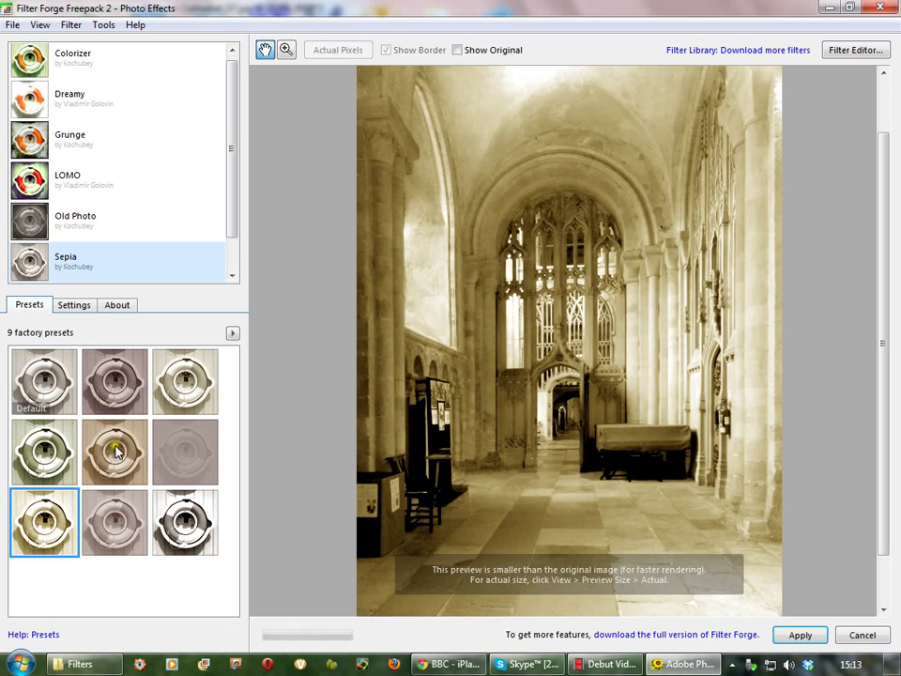
left_click(114, 521)
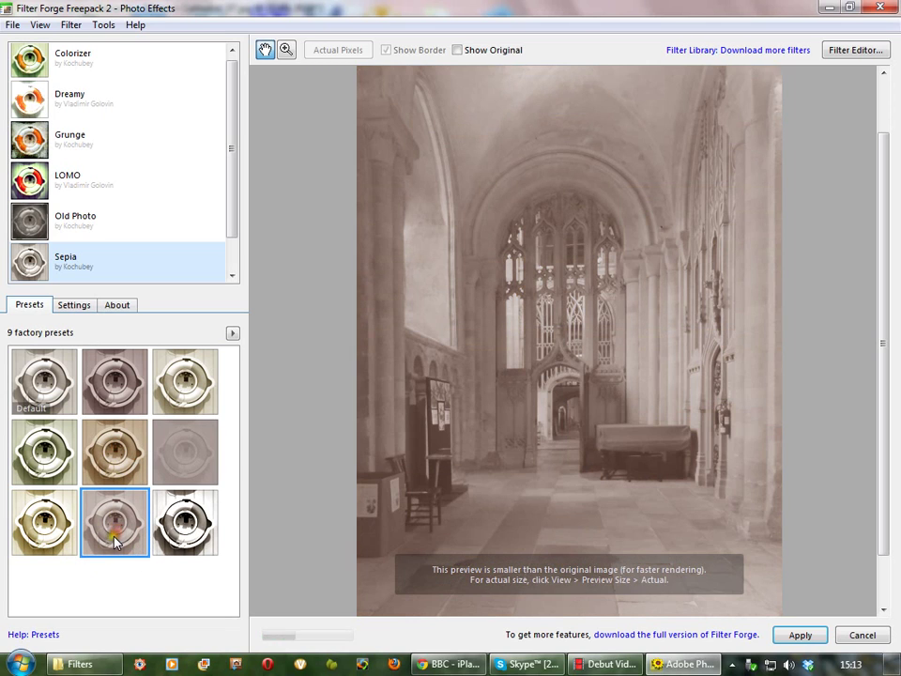
left_click(181, 399)
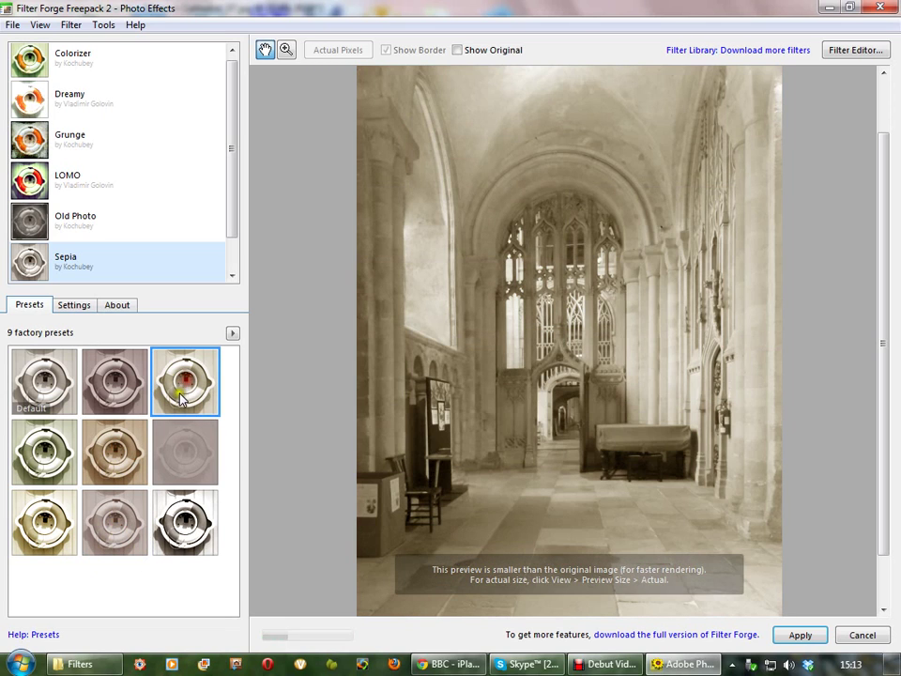
left_click(184, 531)
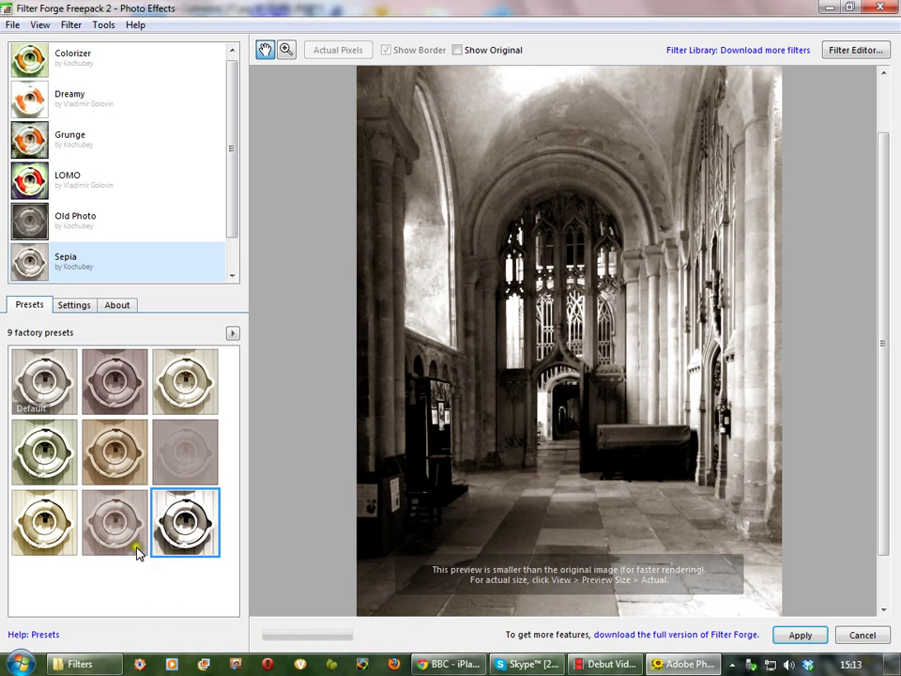
left_click(114, 451)
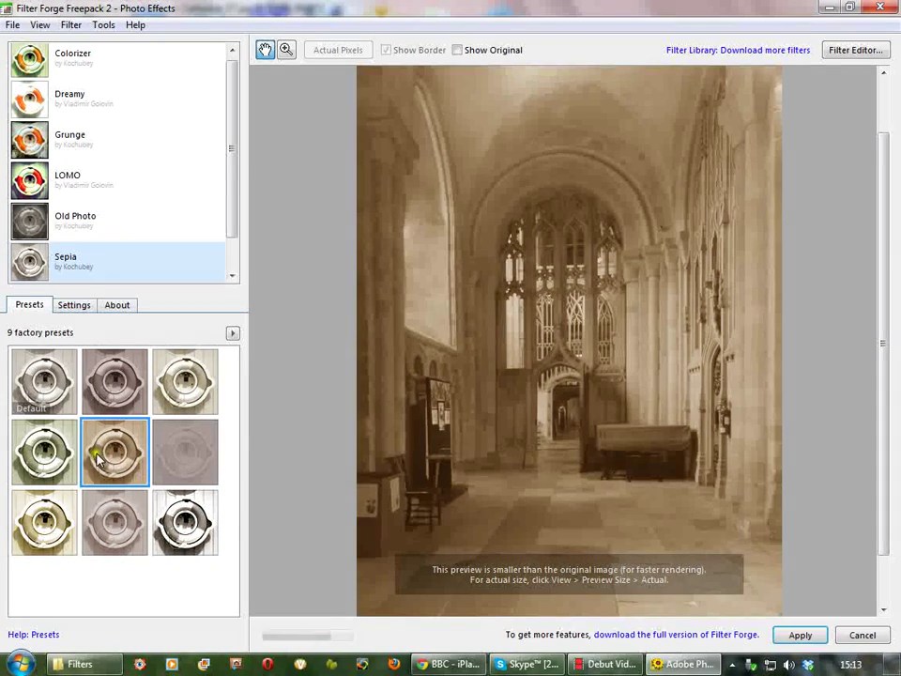
left_click(48, 381)
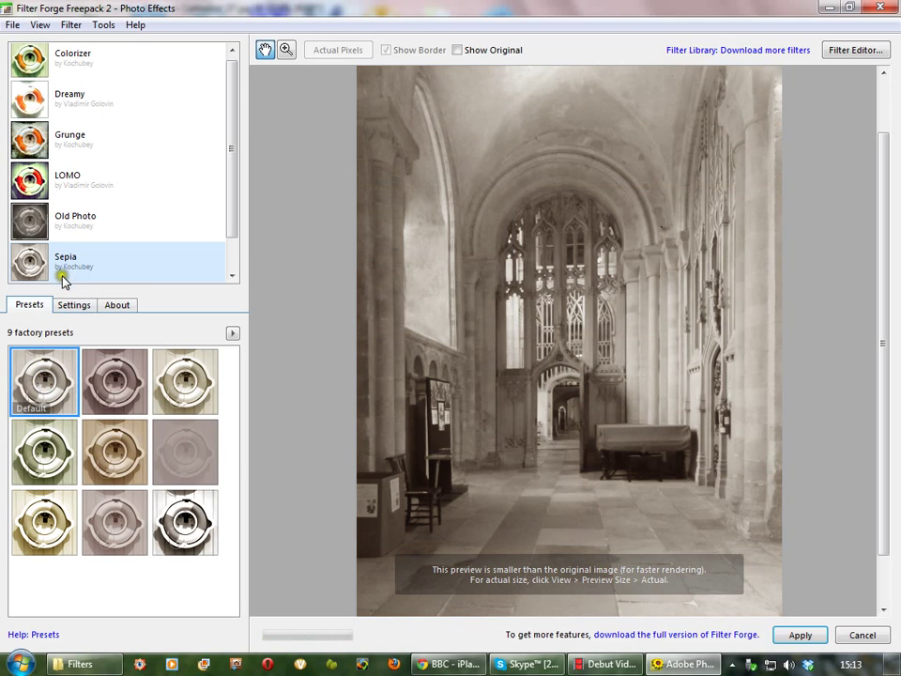
Apply Old Photo, try the dark-bordered and scratched grey presets, then pick the torn-edge sepia preset
left_click(31, 227)
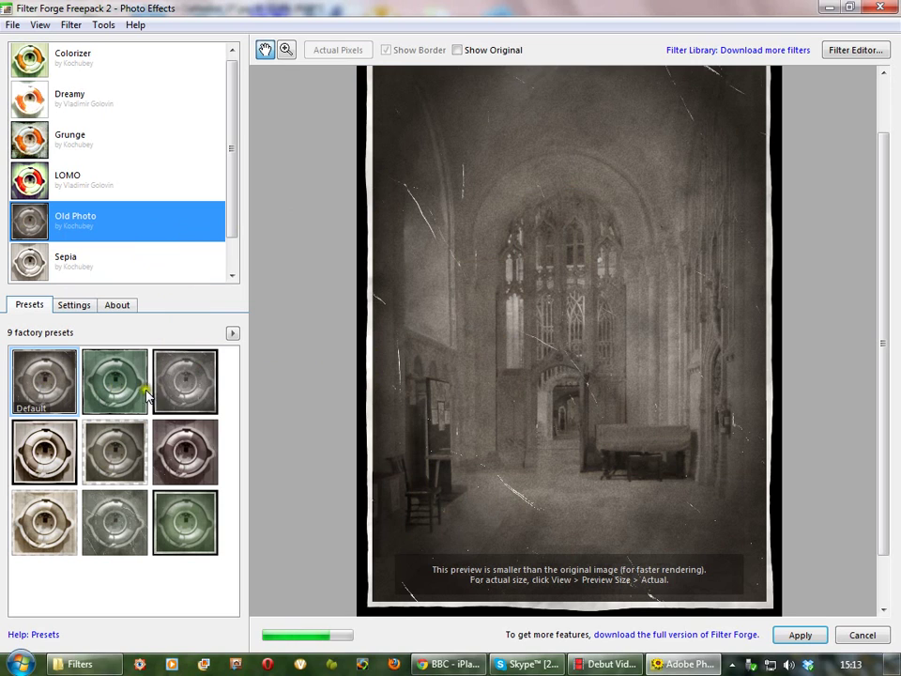
left_click(42, 460)
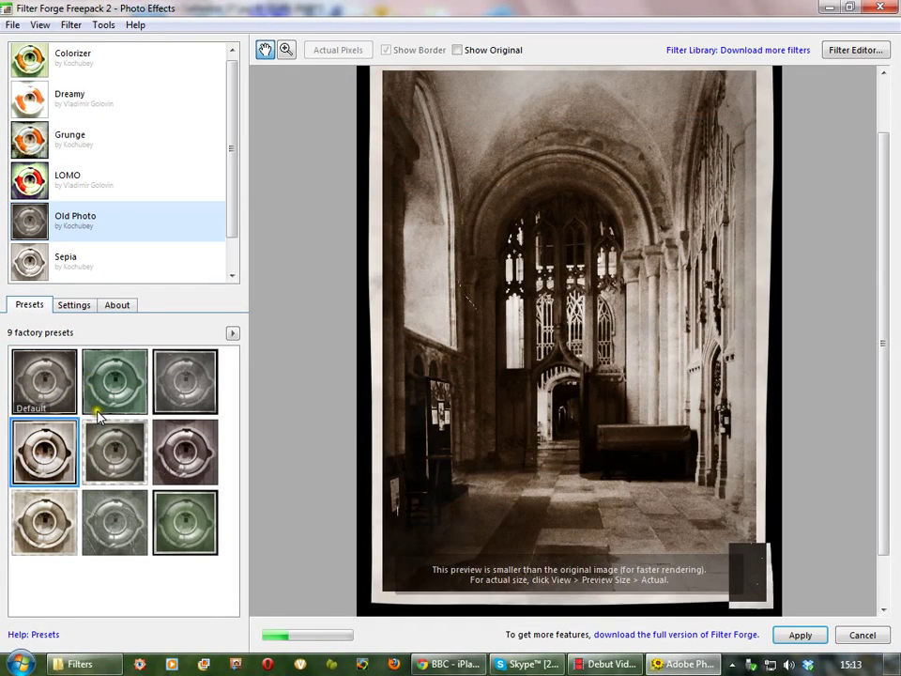
left_click(188, 400)
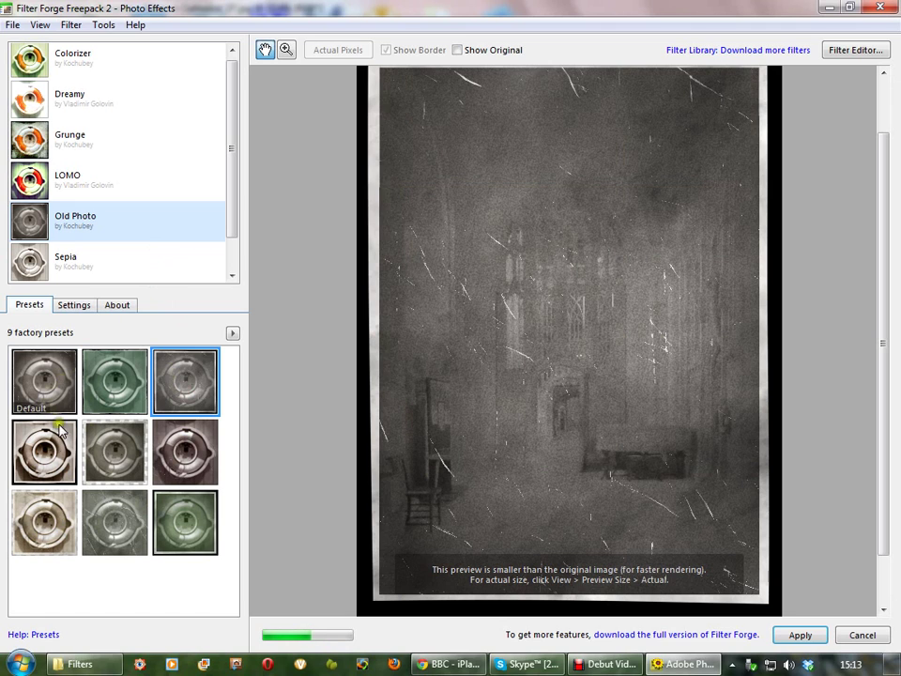
left_click(33, 524)
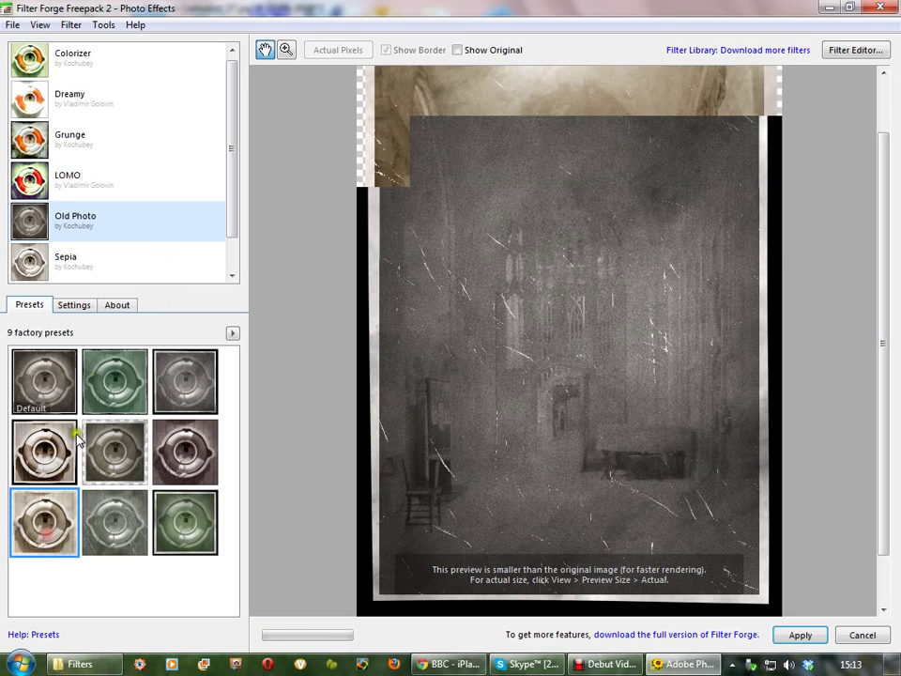
In the Old Photo settings, set Contrast 76, Vignetting 22 and Grain 83
left_click(75, 310)
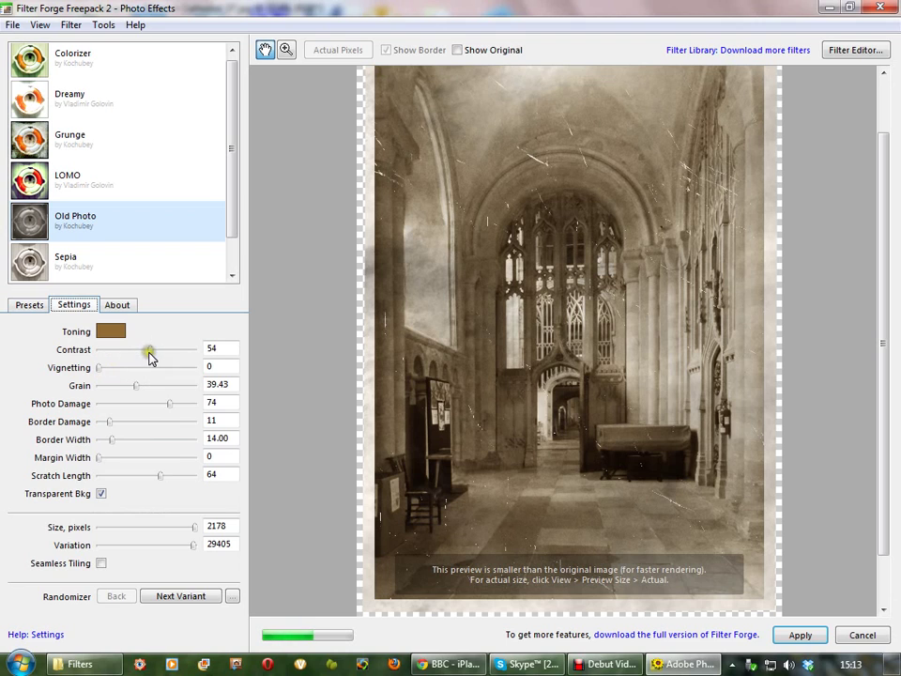
left_click_drag(151, 351, 171, 349)
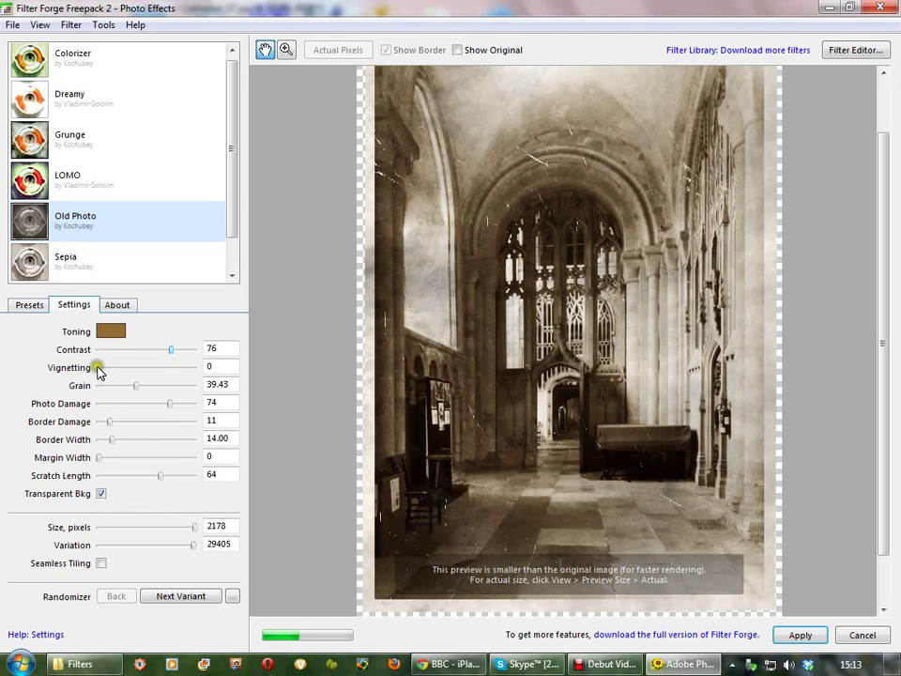
left_click_drag(97, 367, 120, 373)
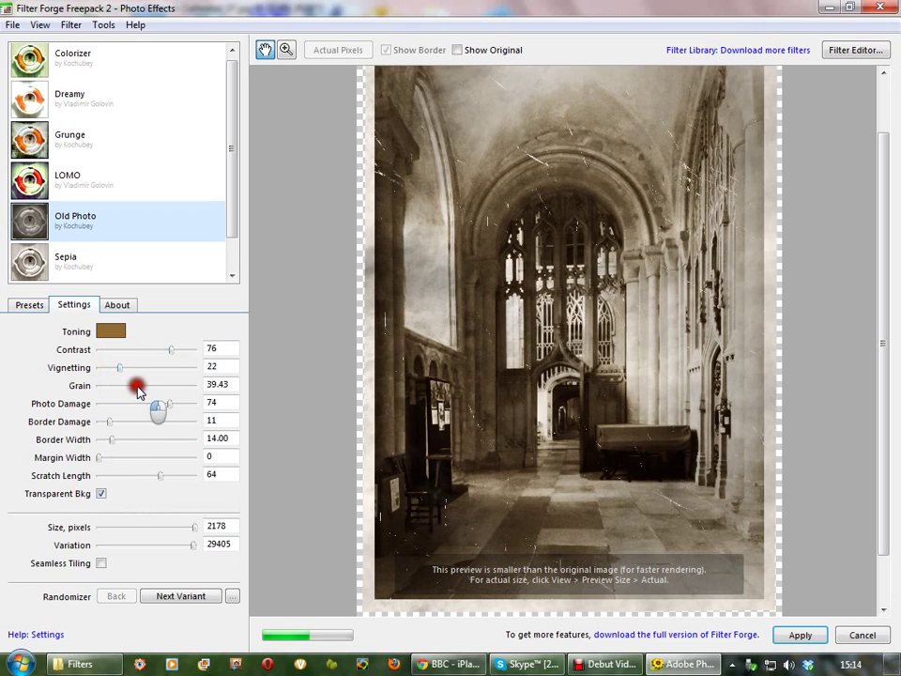
left_click_drag(137, 386, 188, 404)
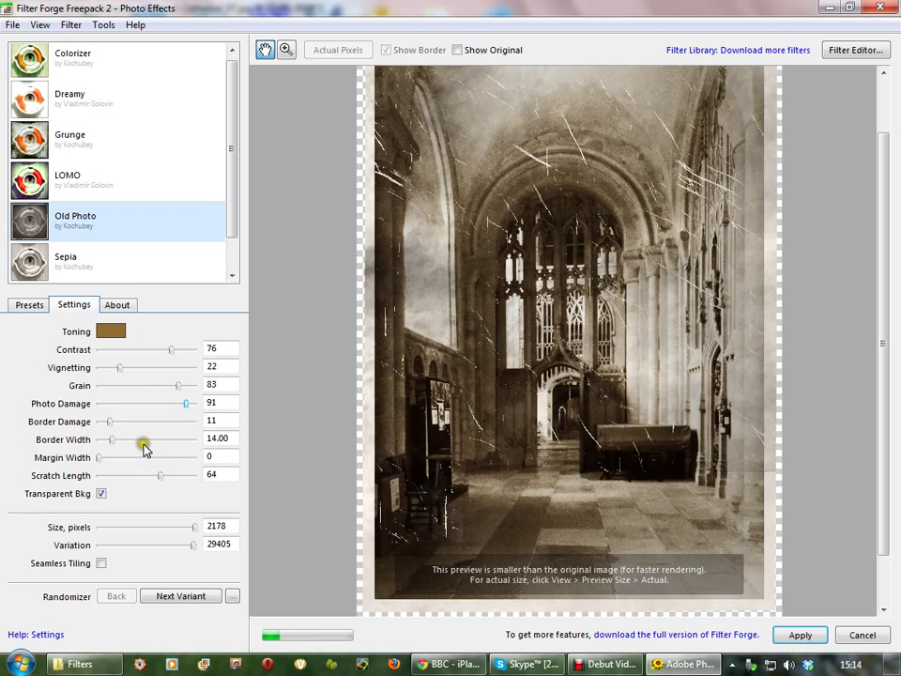
Increase Border Damage, set Border and Margin Width to 0, and set Scratch Length to 67
left_click_drag(109, 424, 173, 421)
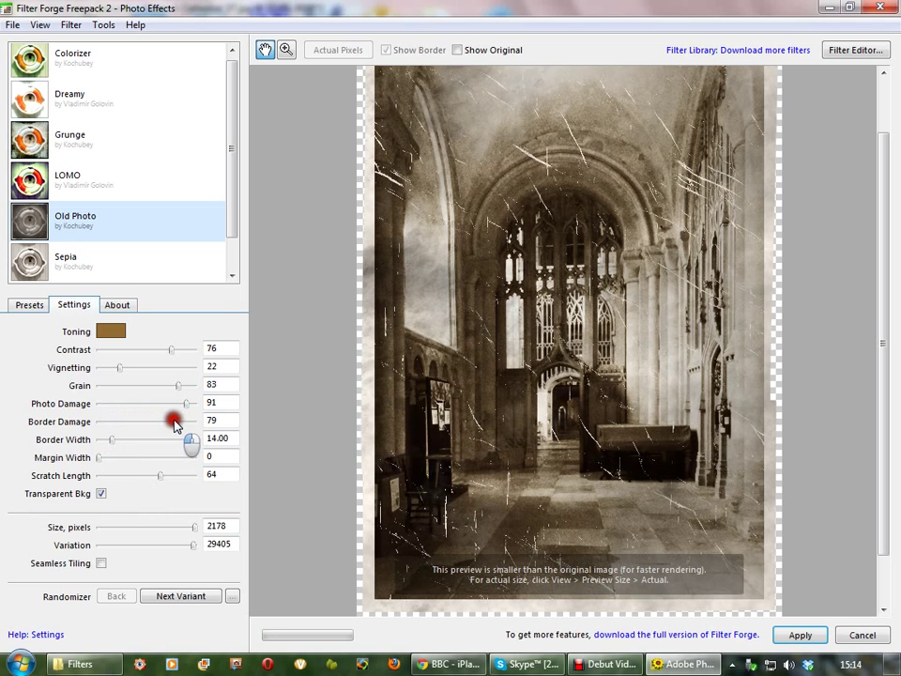
left_click_drag(112, 442, 94, 446)
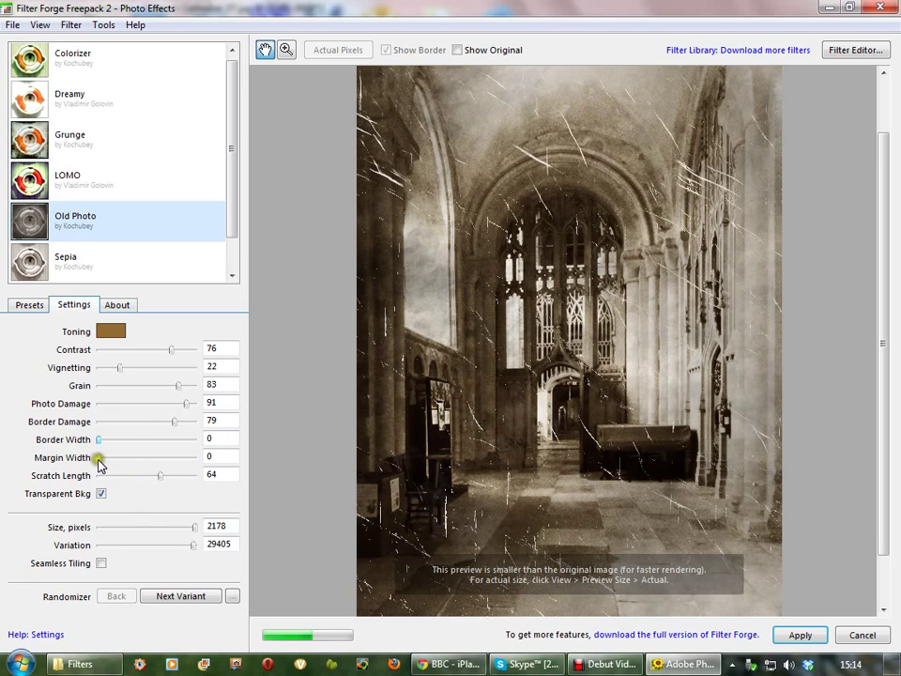
mouse_move(99, 464)
left_mouse_down()
mouse_move(116, 462)
mouse_move(96, 466)
left_mouse_up()
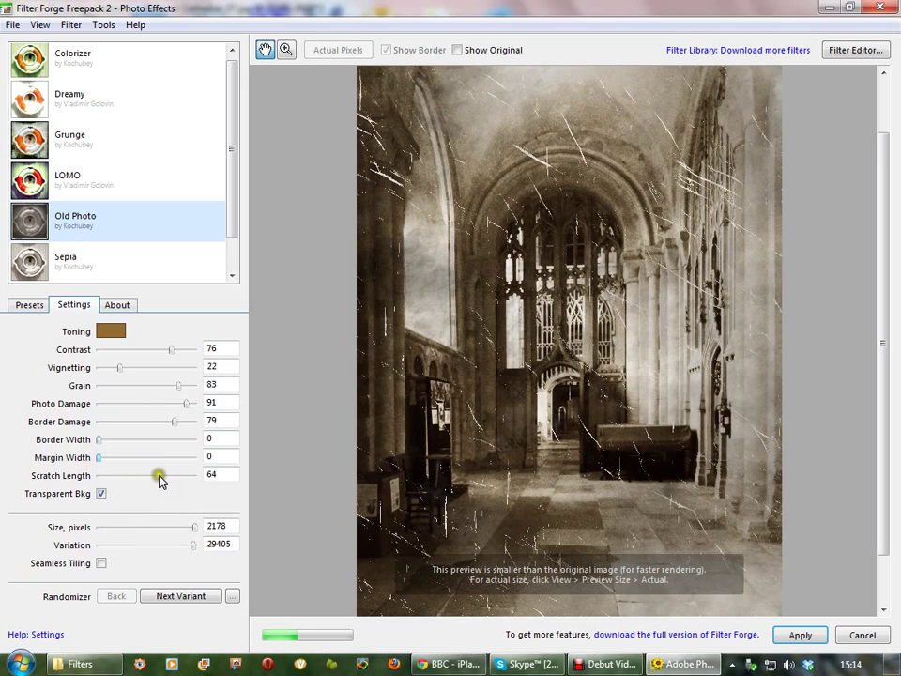
mouse_move(160, 480)
left_mouse_down()
mouse_move(135, 477)
mouse_move(161, 479)
left_mouse_up()
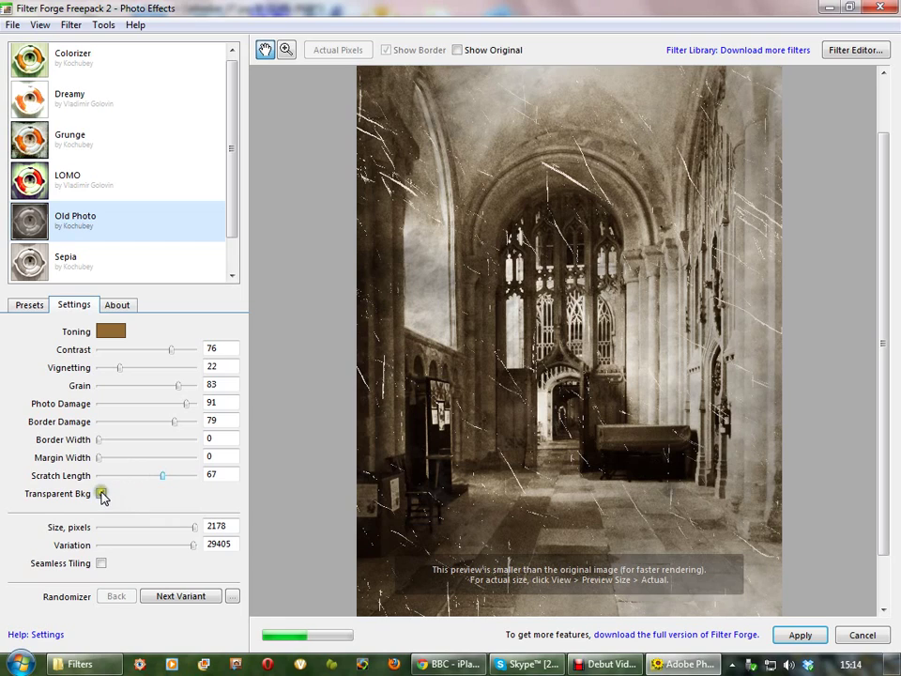